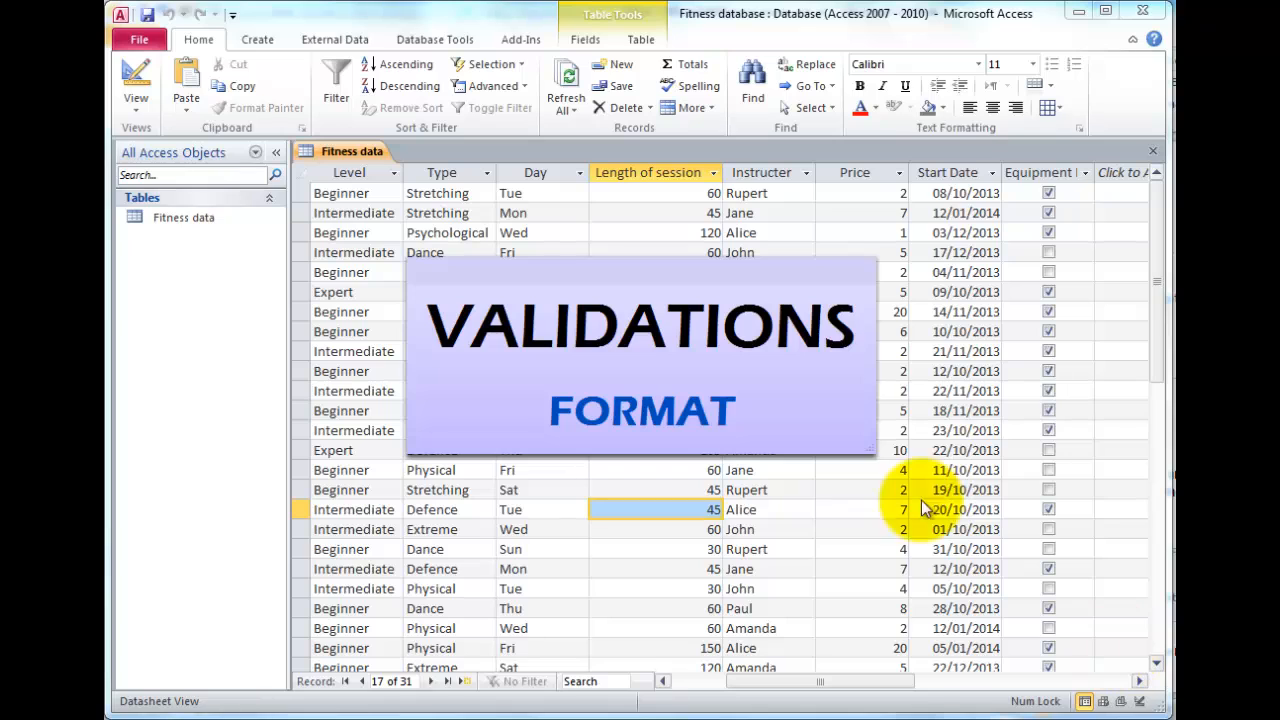
# - Review the Length of session, Price, Start Date and Equipment Needed columns of the Fitness data table
pyautogui.click(866, 485)
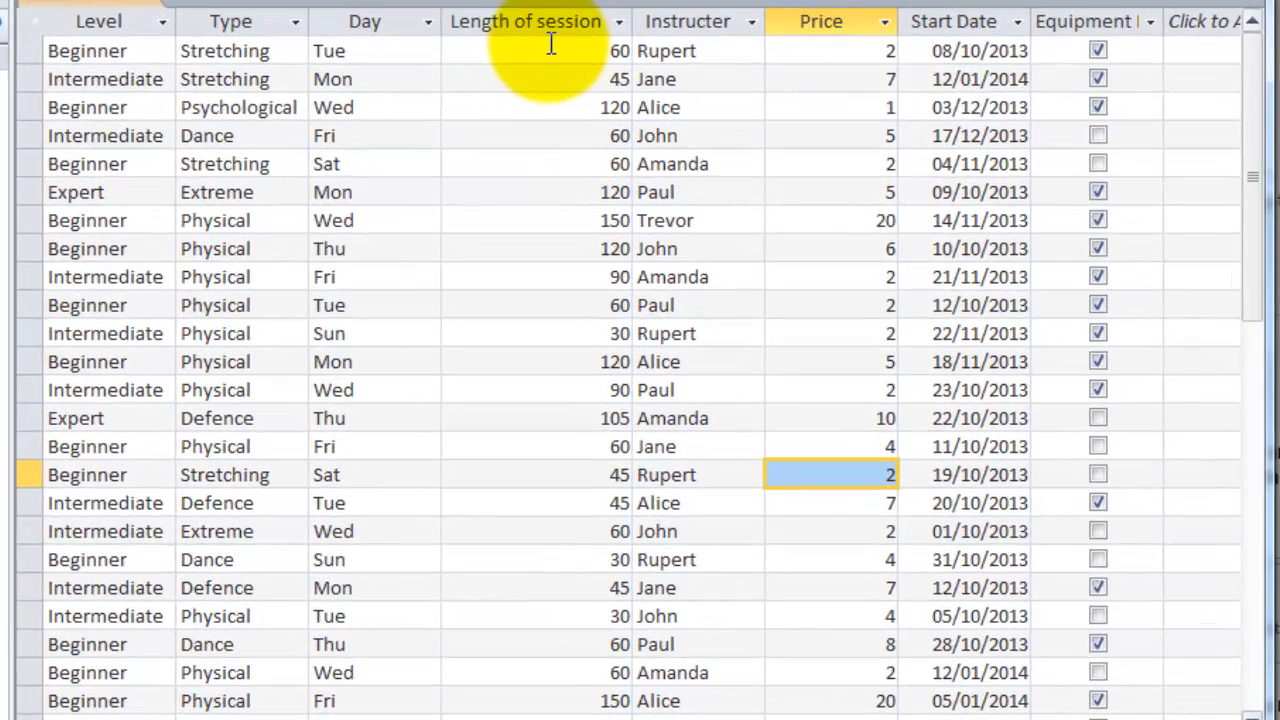
pyautogui.click(550, 22)
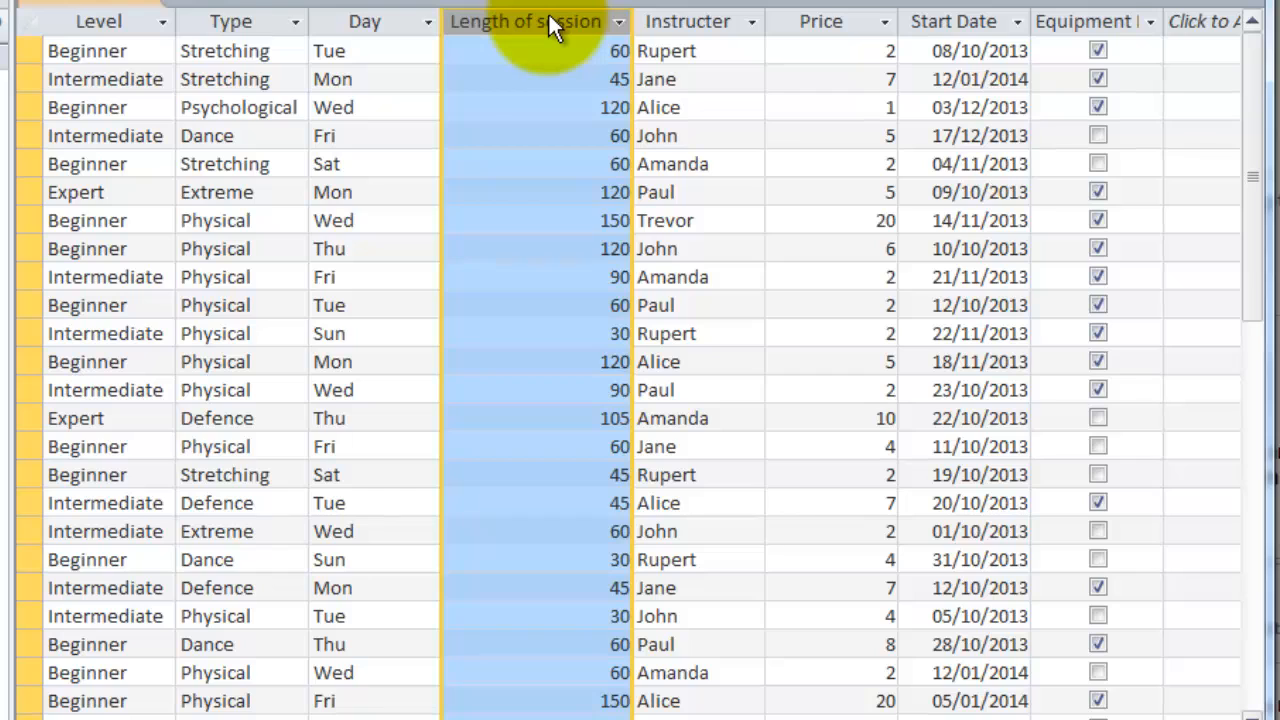
pyautogui.click(836, 24)
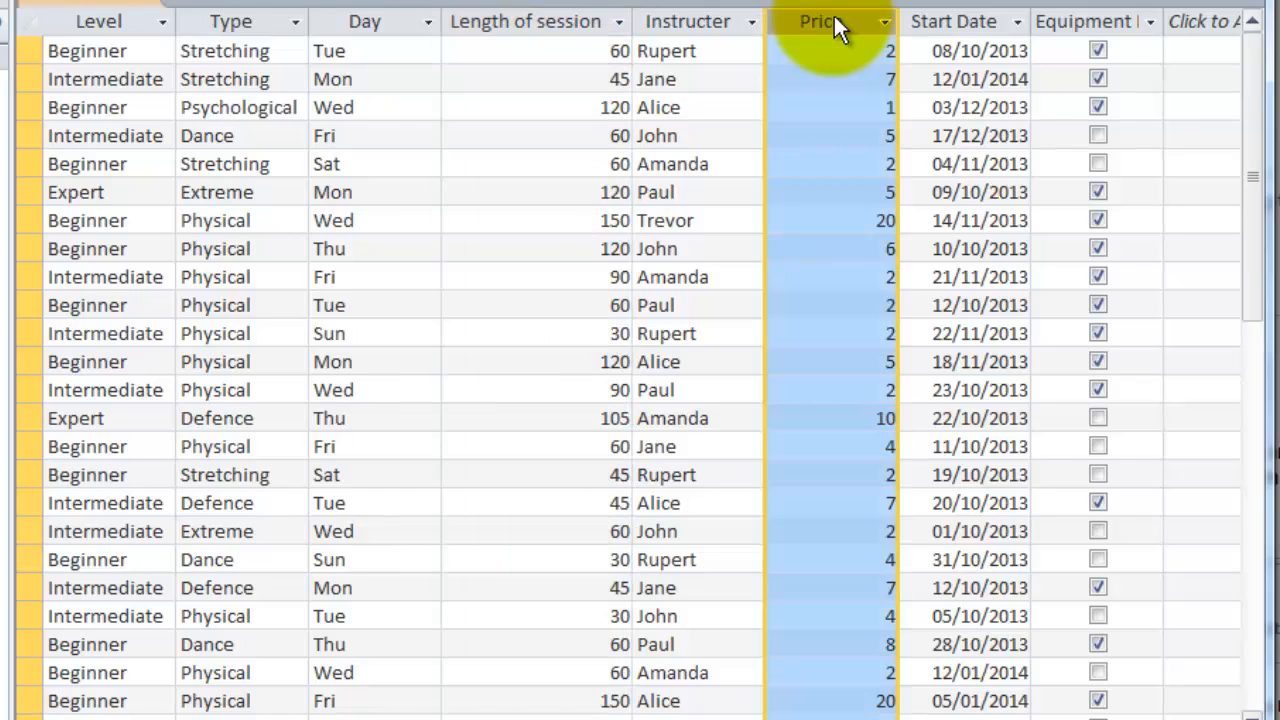
pyautogui.click(966, 22)
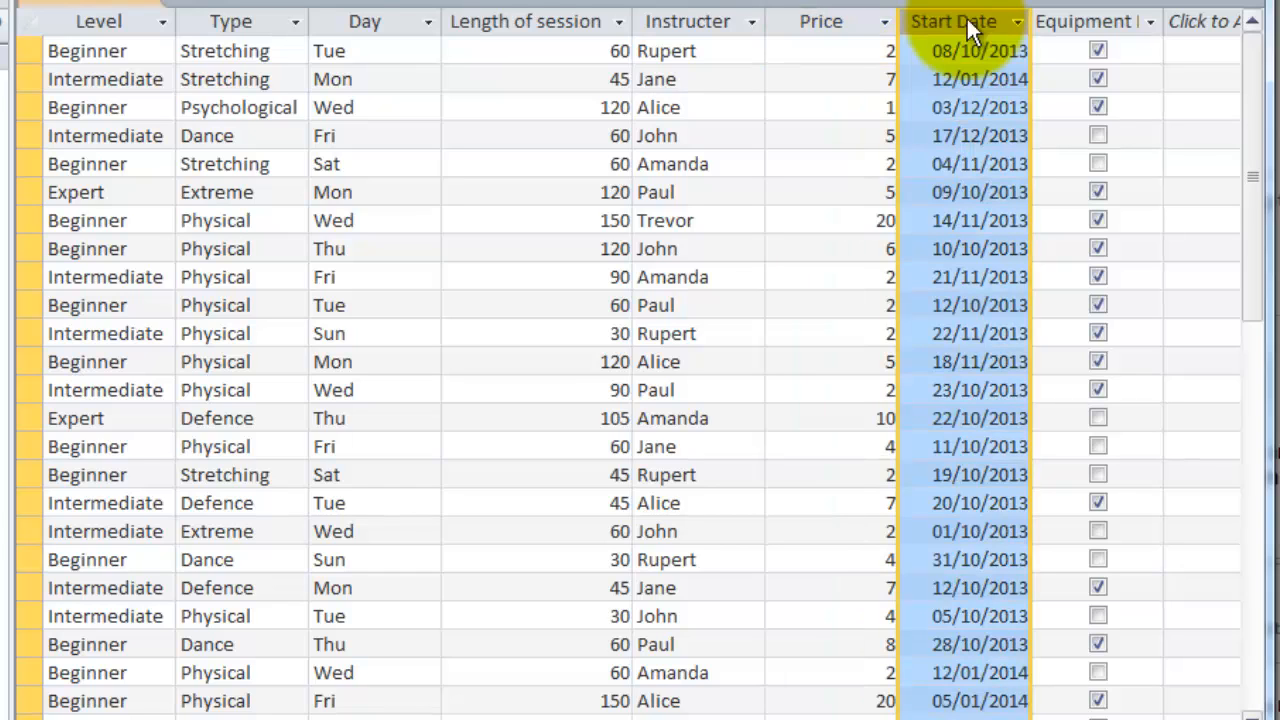
pyautogui.click(1082, 22)
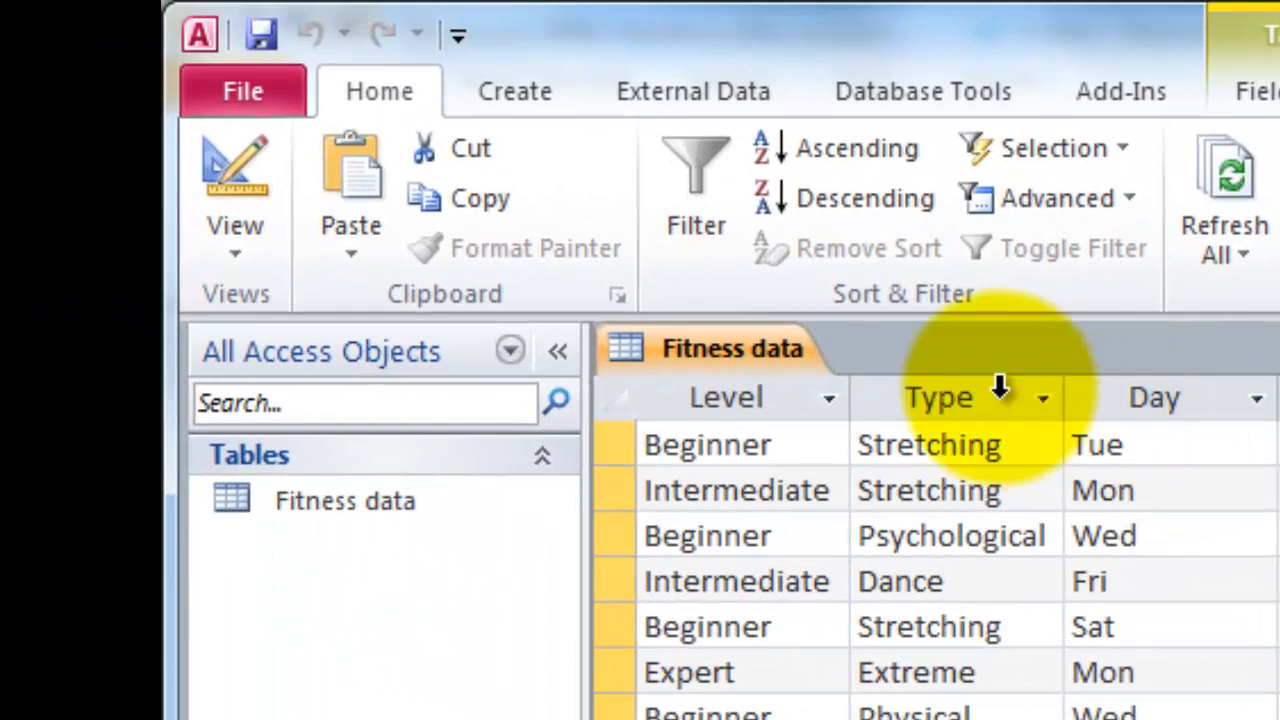
# - Show the table in Design view and examine the Format options of the Class name text field
pyautogui.click(242, 238)
pyautogui.click(366, 632)
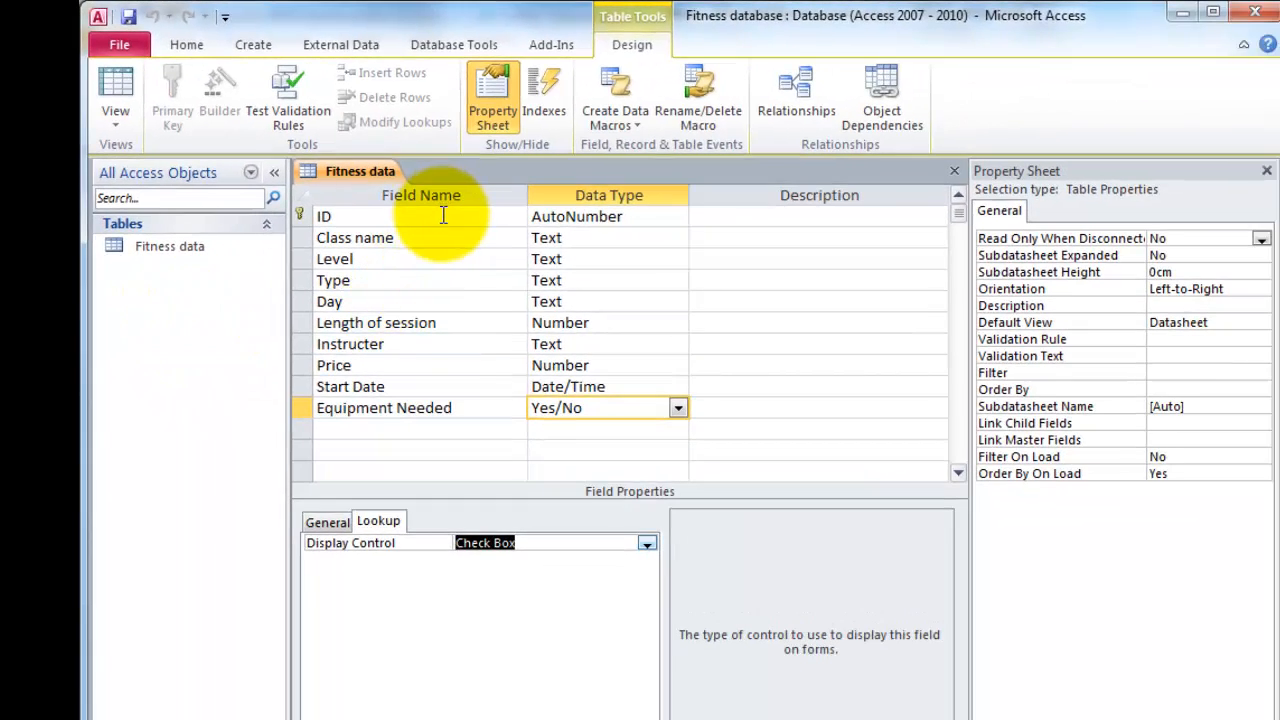
pyautogui.click(591, 239)
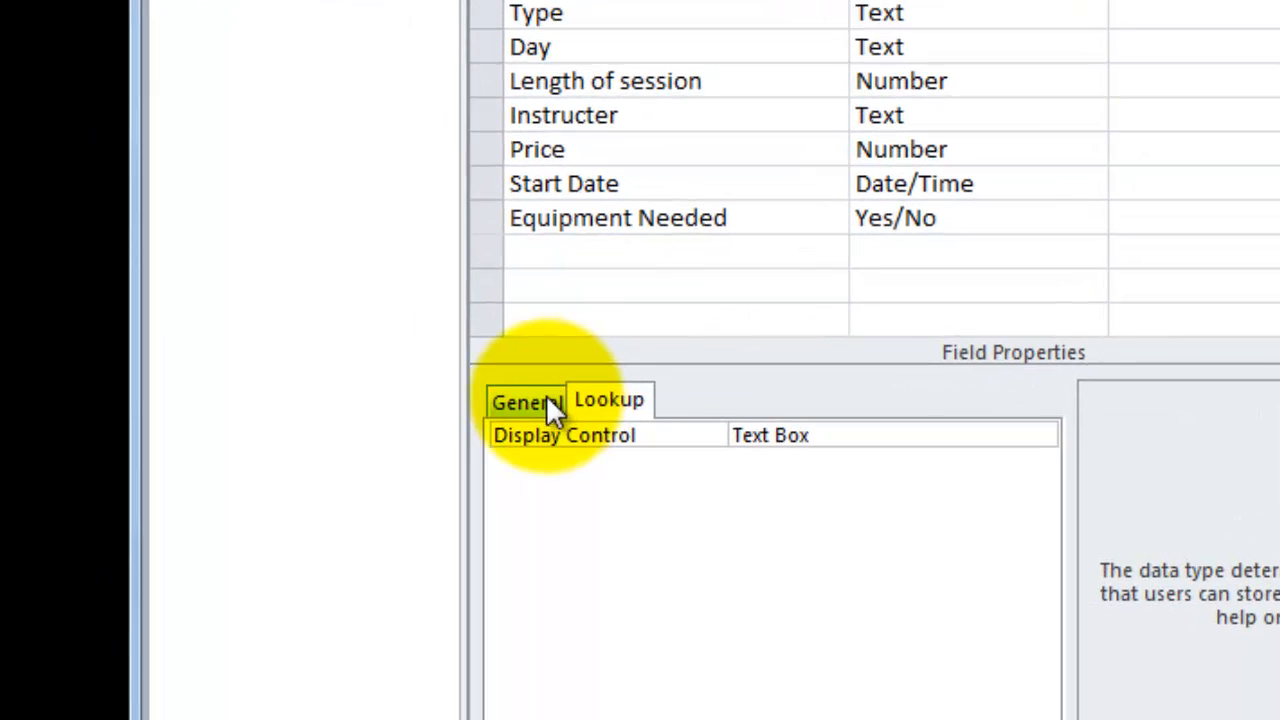
pyautogui.click(341, 514)
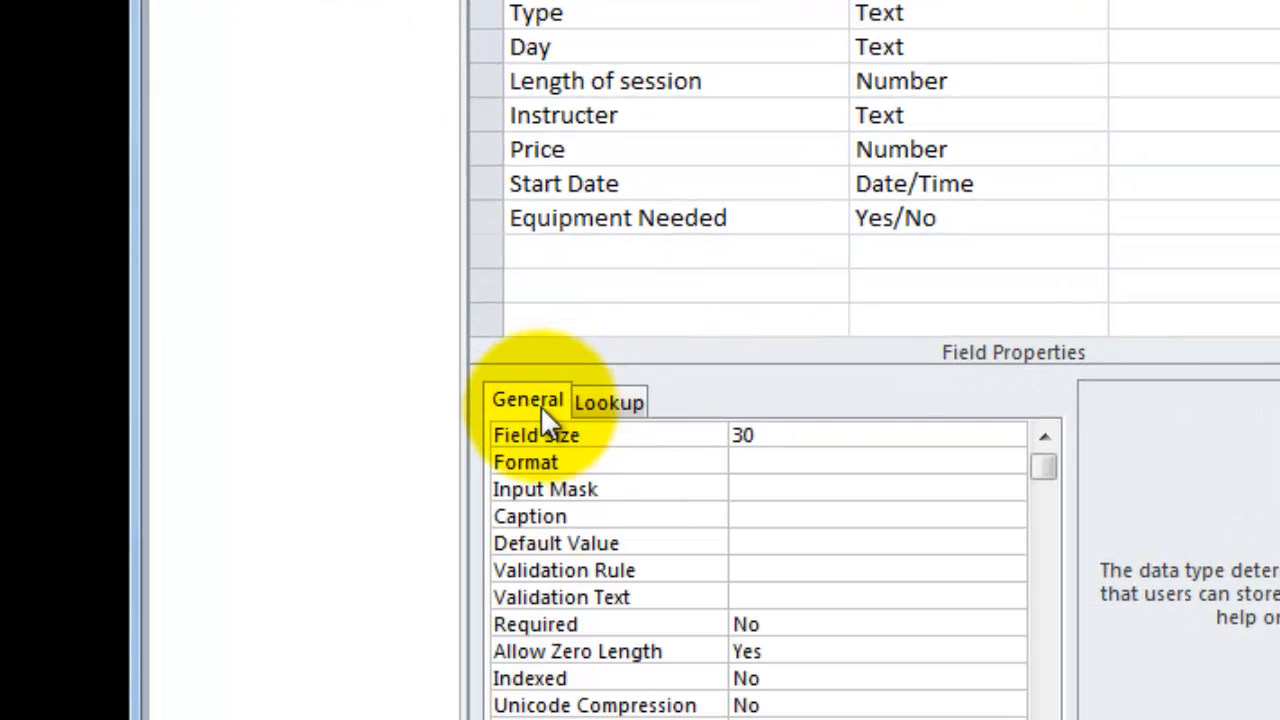
pyautogui.click(781, 444)
pyautogui.click(788, 458)
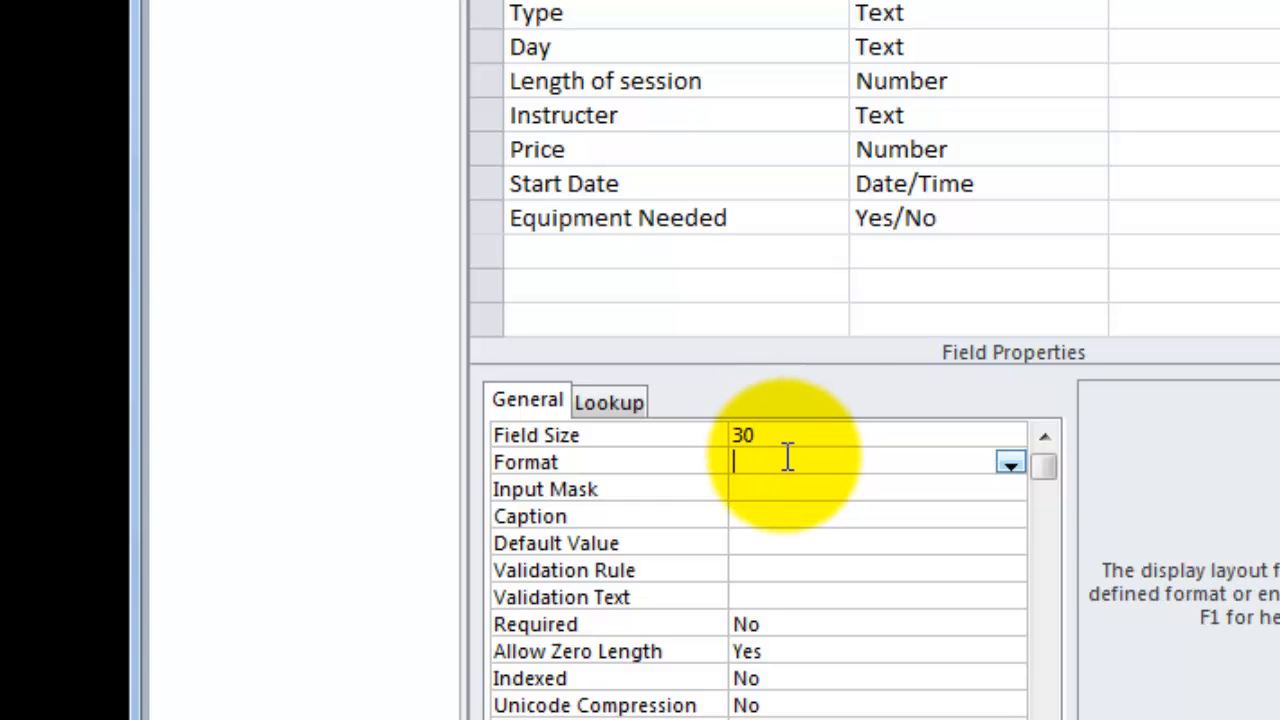
pyautogui.click(1011, 462)
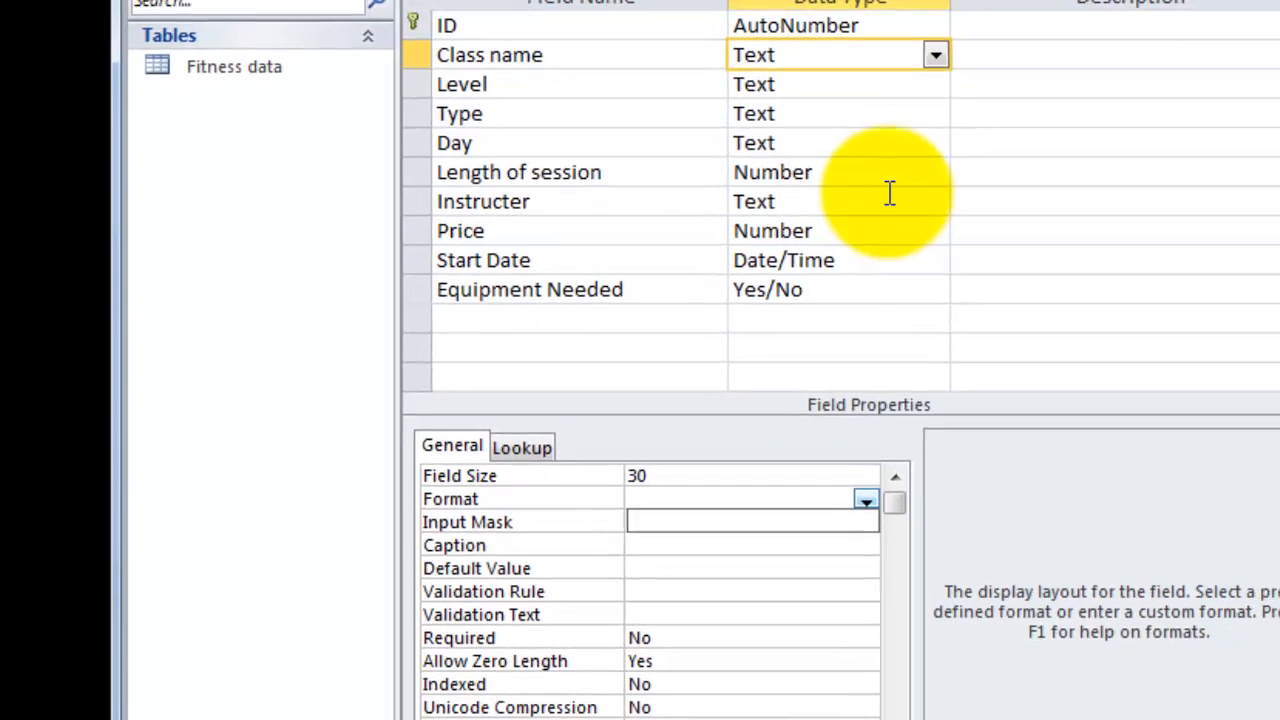
# - Examine the Format options and Decimal Places property of the Length of session number field
pyautogui.click(880, 174)
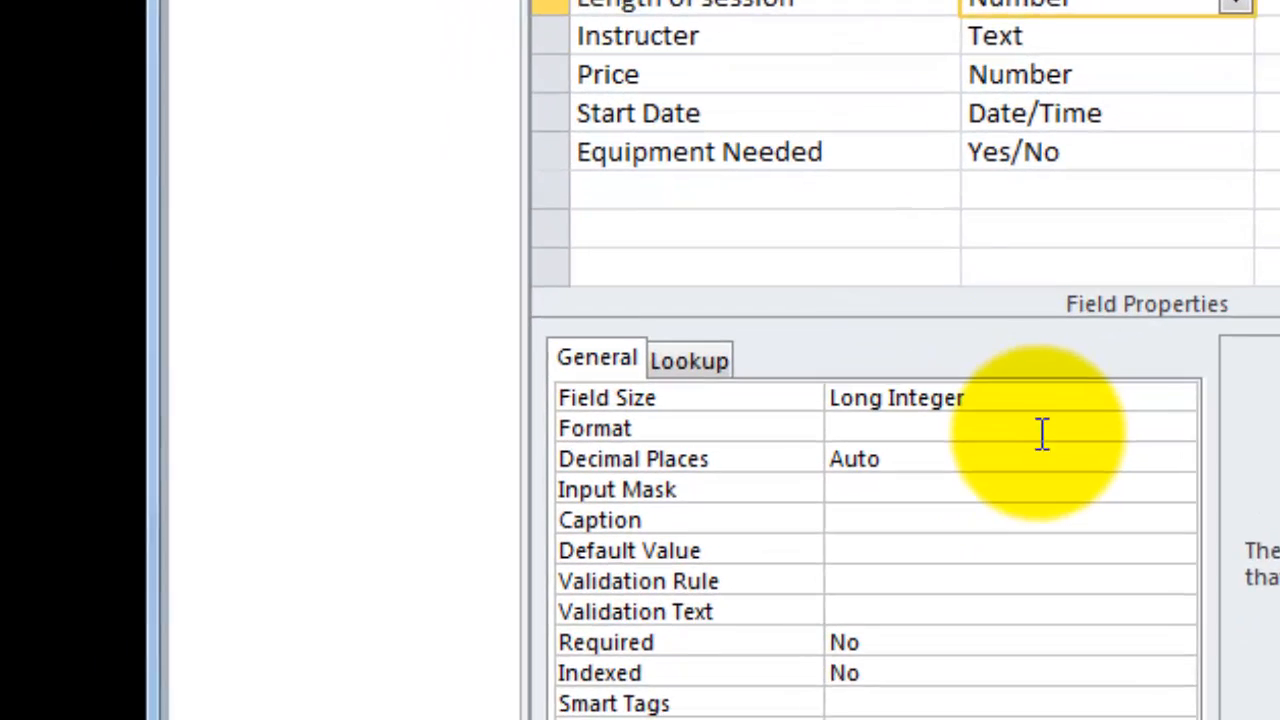
pyautogui.click(858, 488)
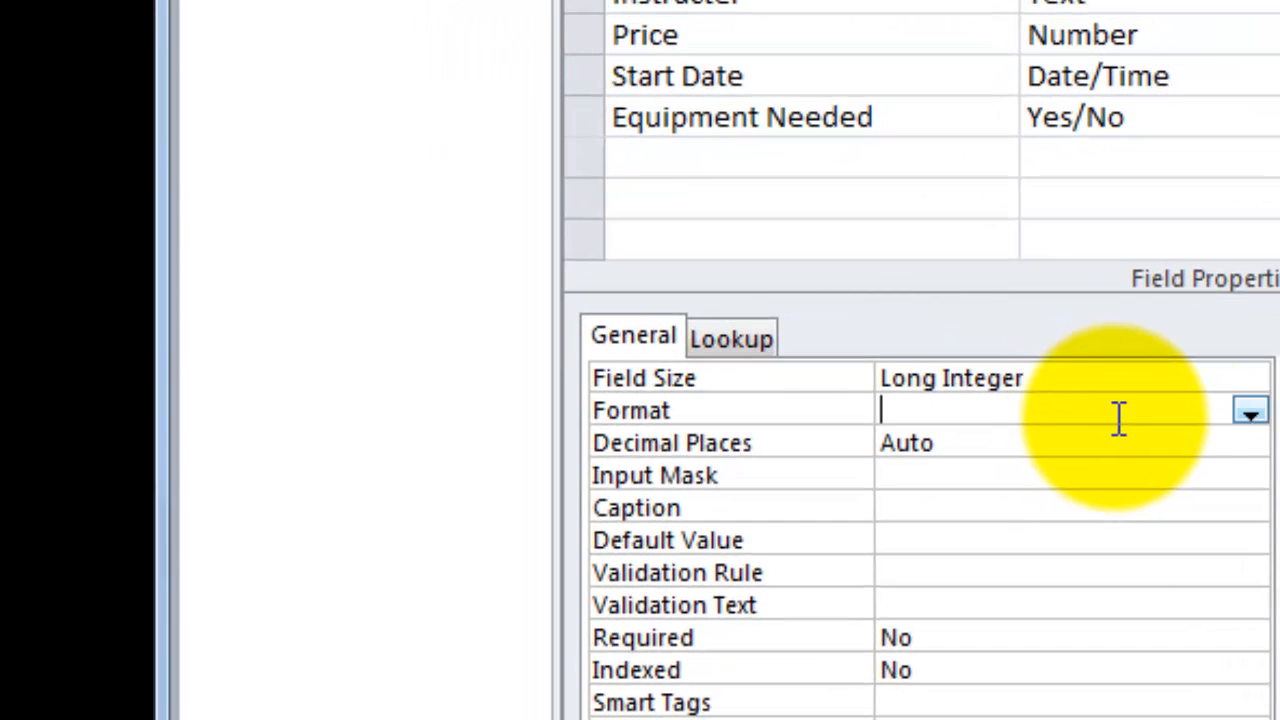
pyautogui.click(962, 485)
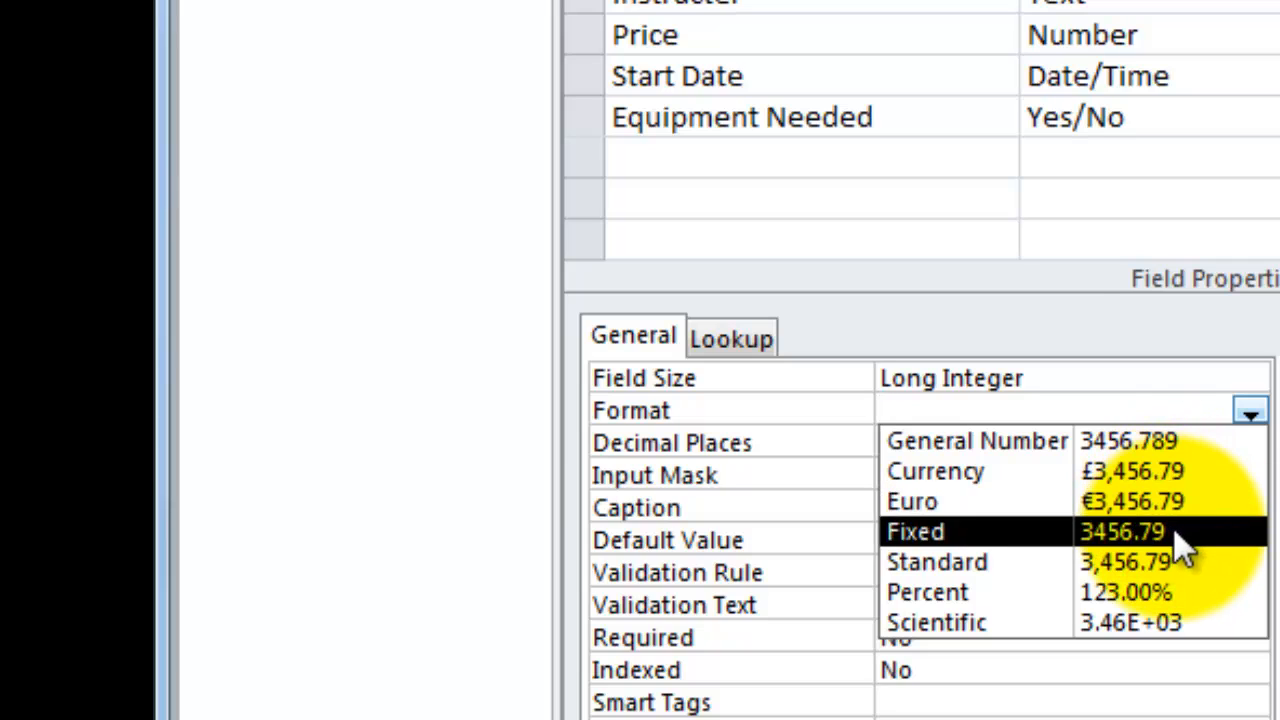
pyautogui.click(1270, 48)
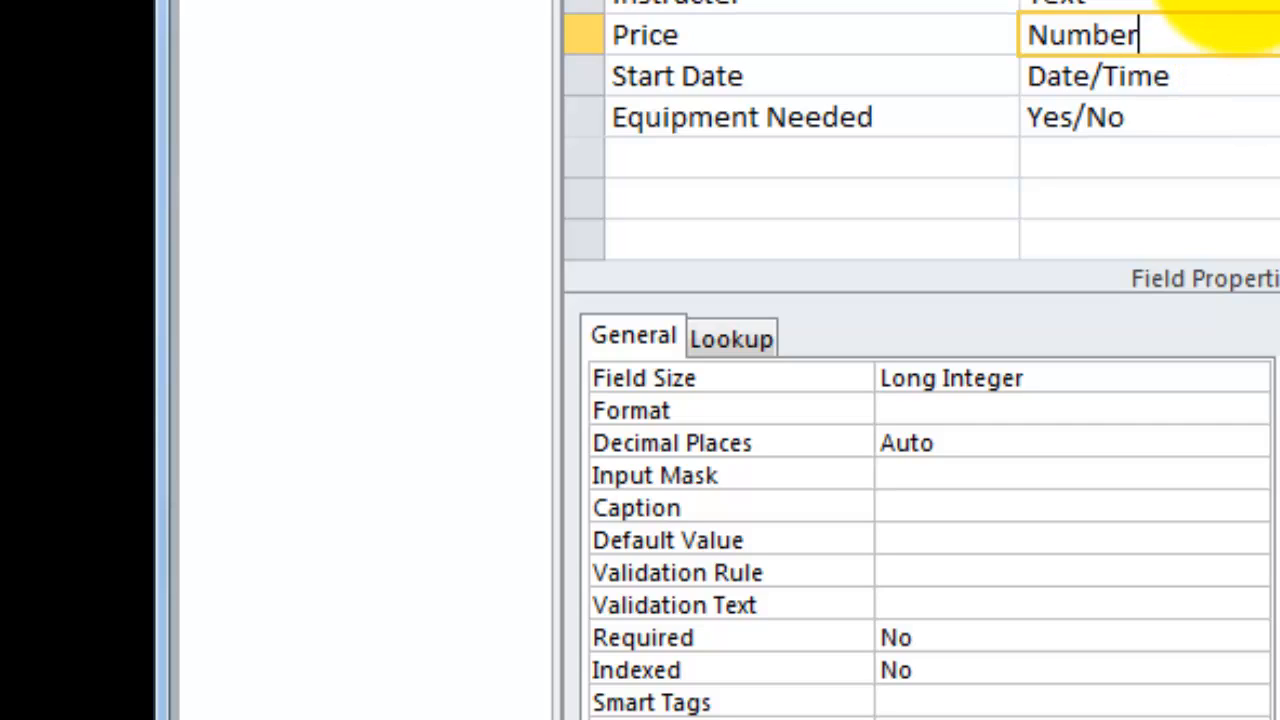
pyautogui.click(1241, 0)
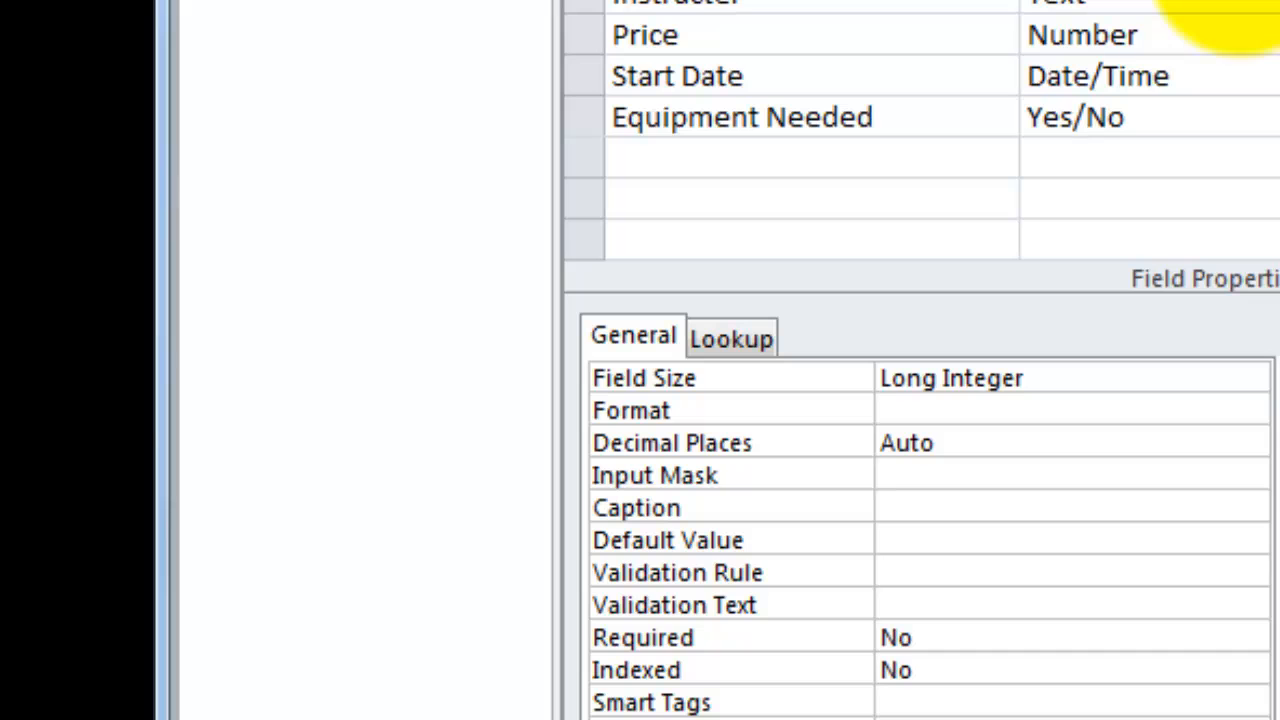
pyautogui.click(1007, 441)
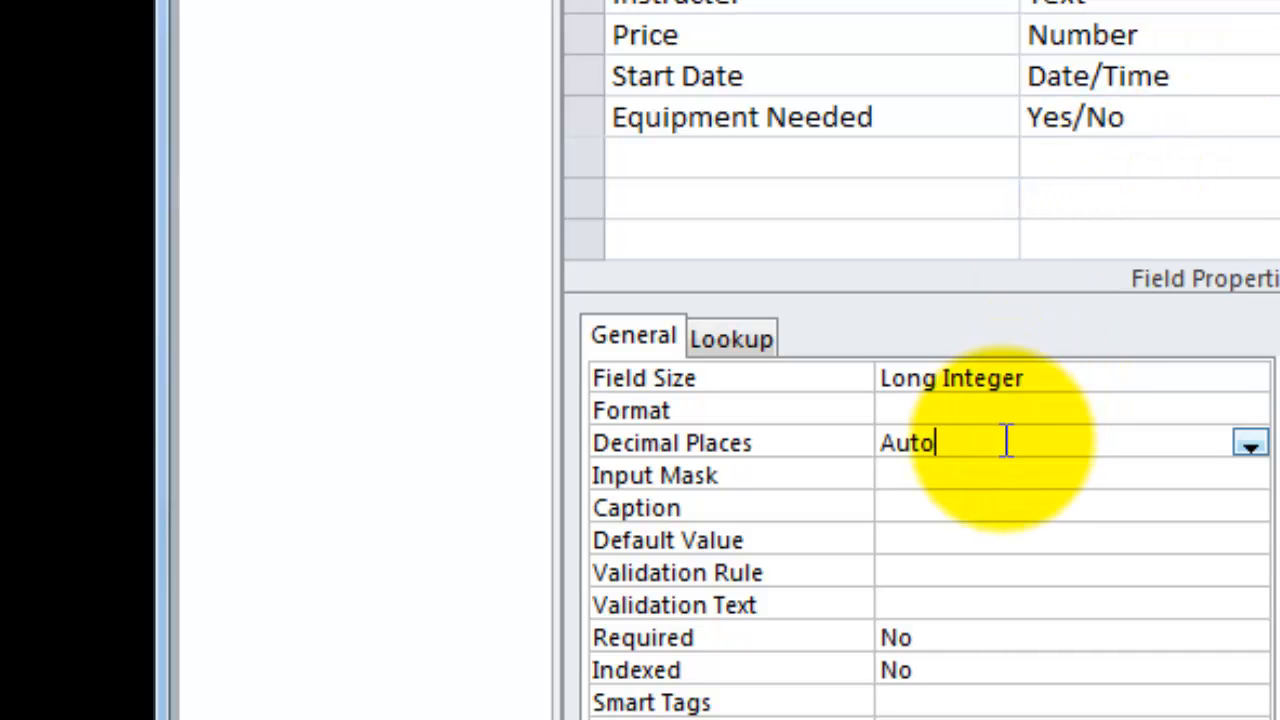
# - Change the Price field's data type to Currency and set its format to Currency, keeping Decimal Places on Auto
pyautogui.click(1225, 42)
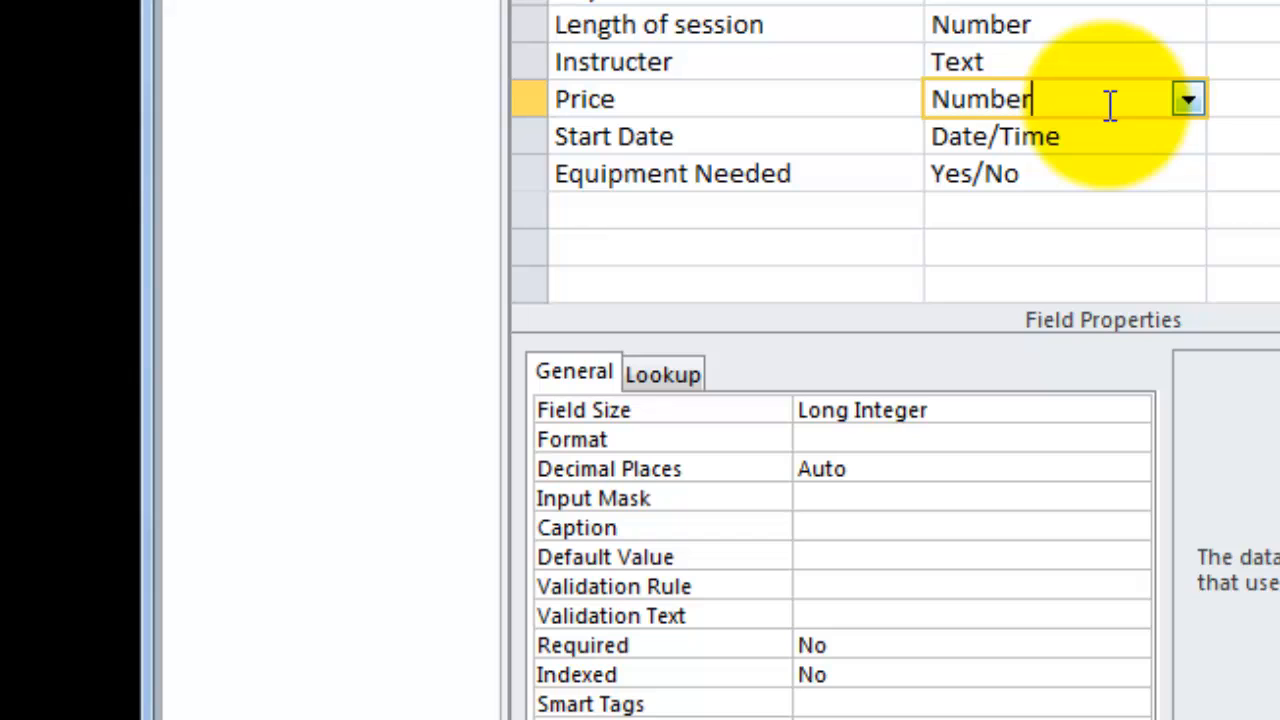
pyautogui.click(1189, 98)
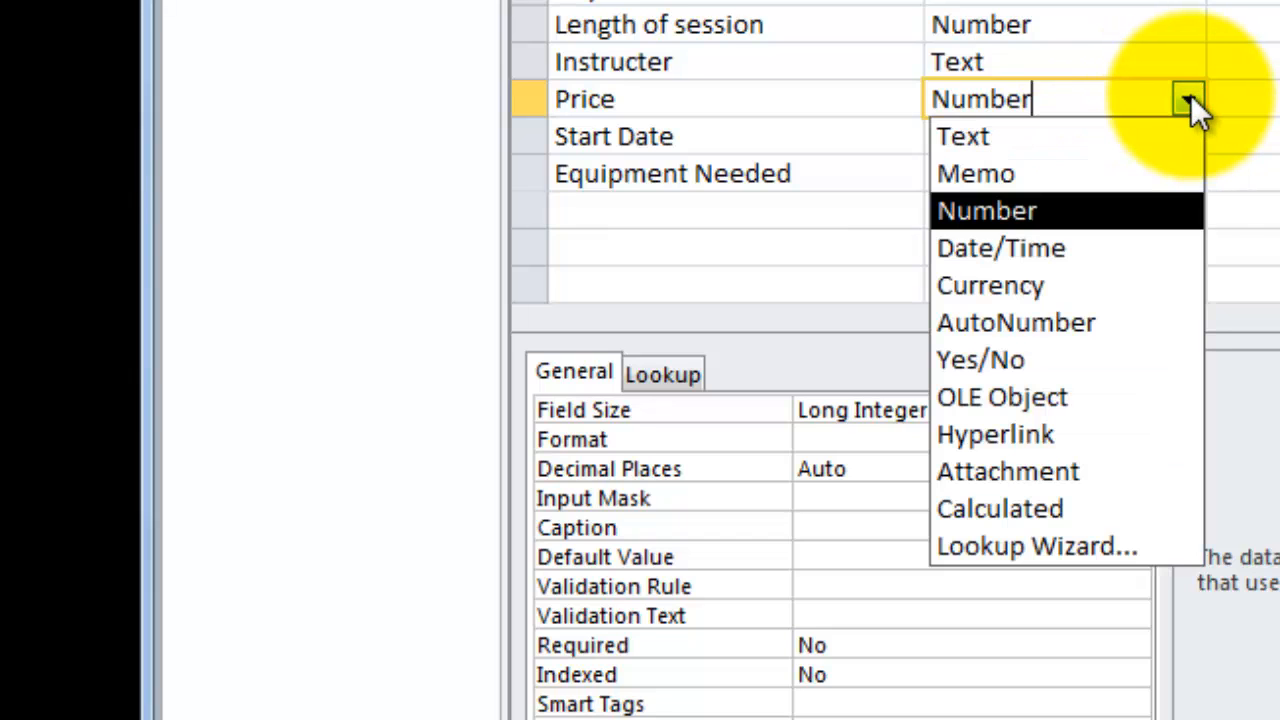
pyautogui.click(1049, 284)
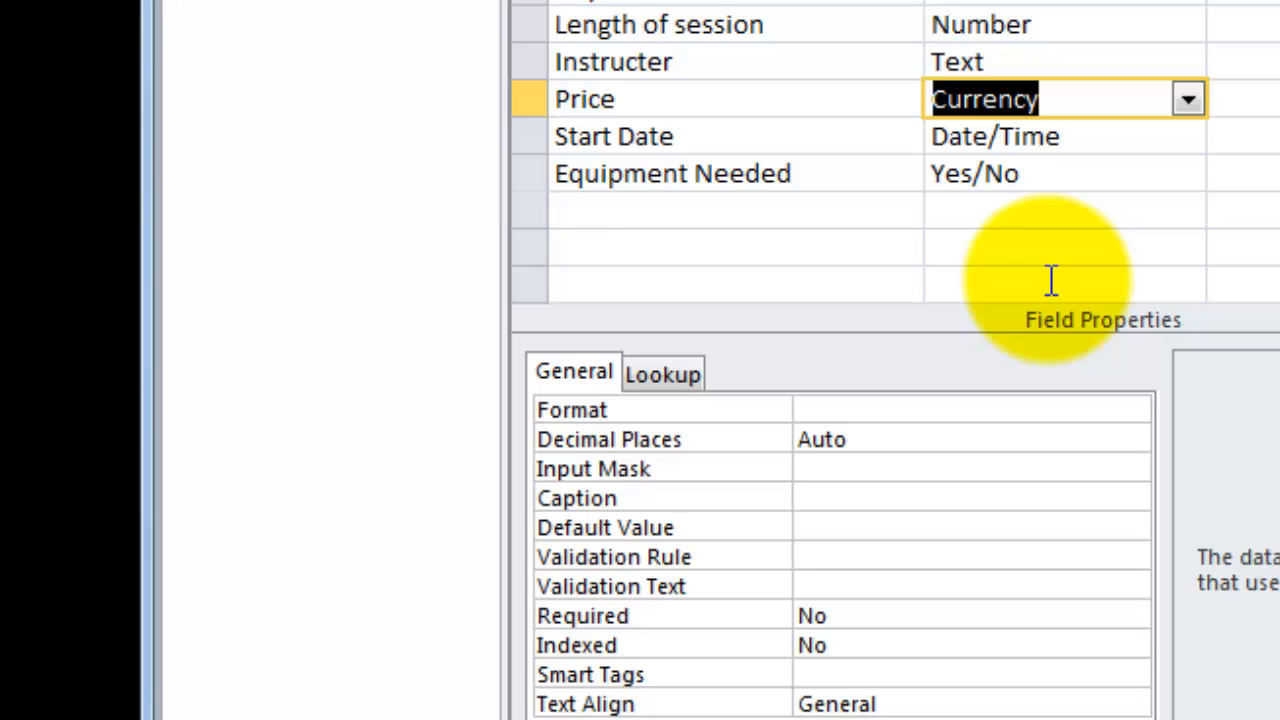
pyautogui.click(1057, 409)
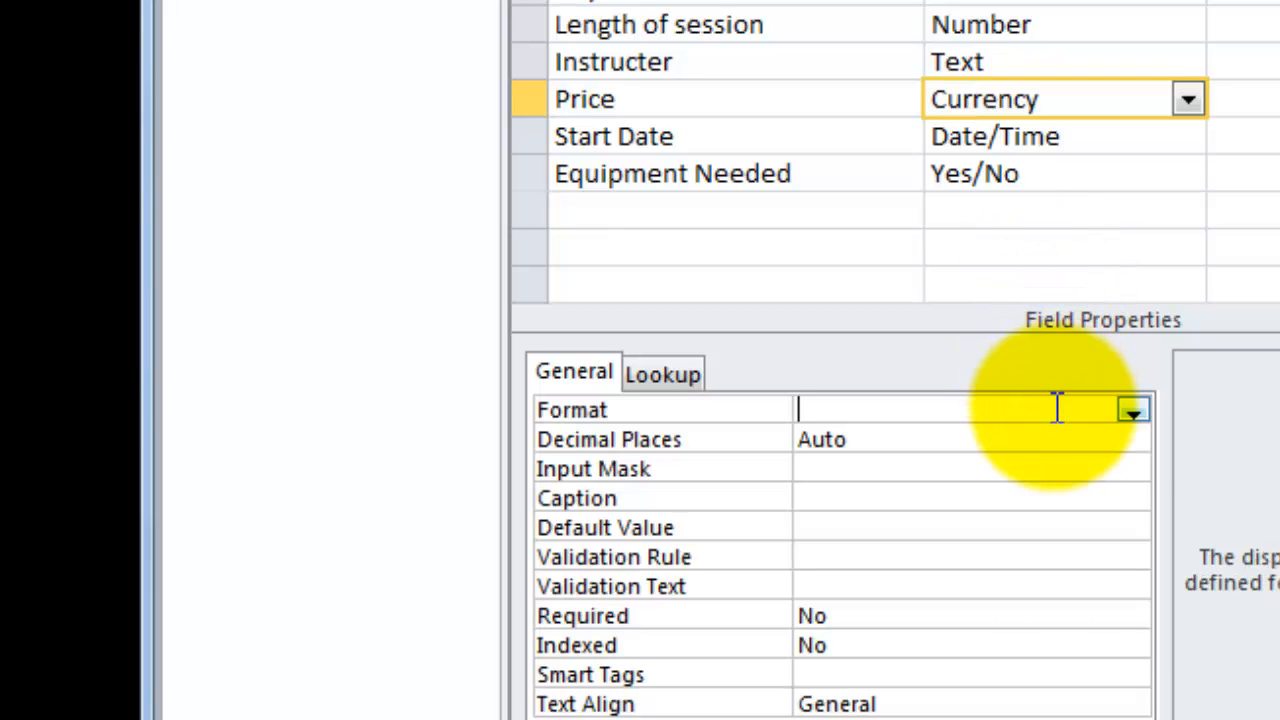
pyautogui.click(1132, 413)
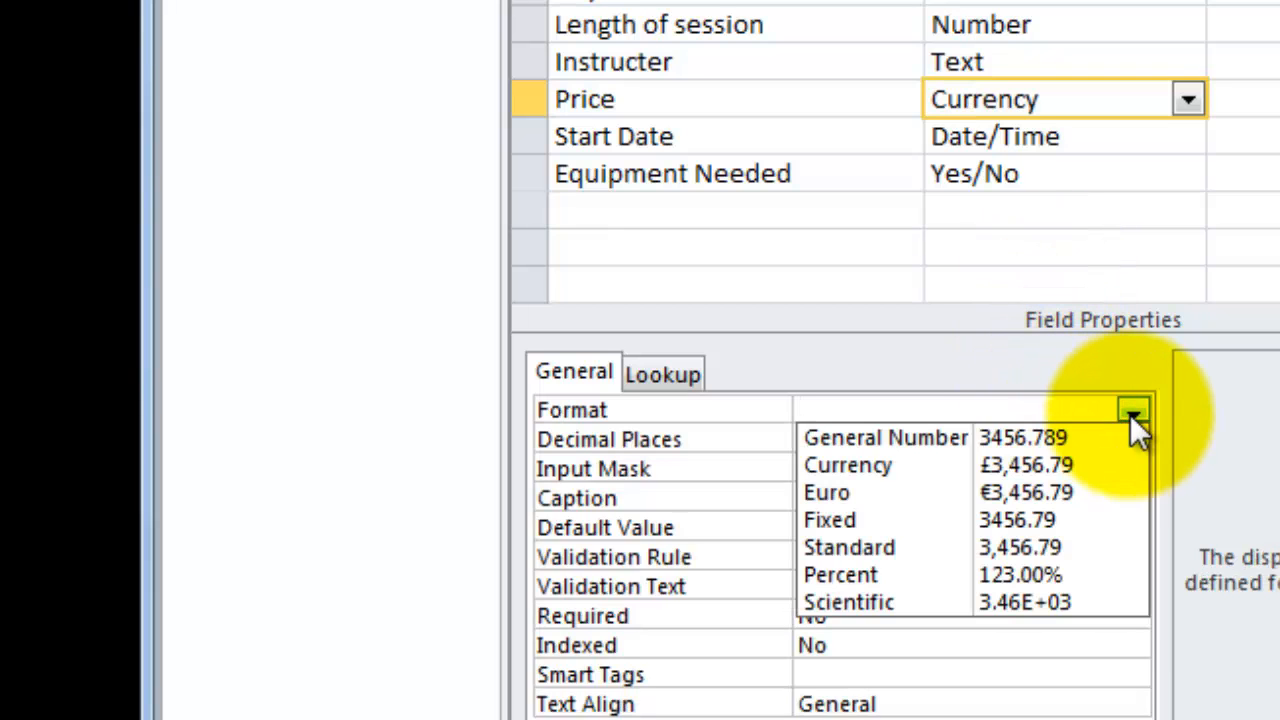
pyautogui.click(1047, 463)
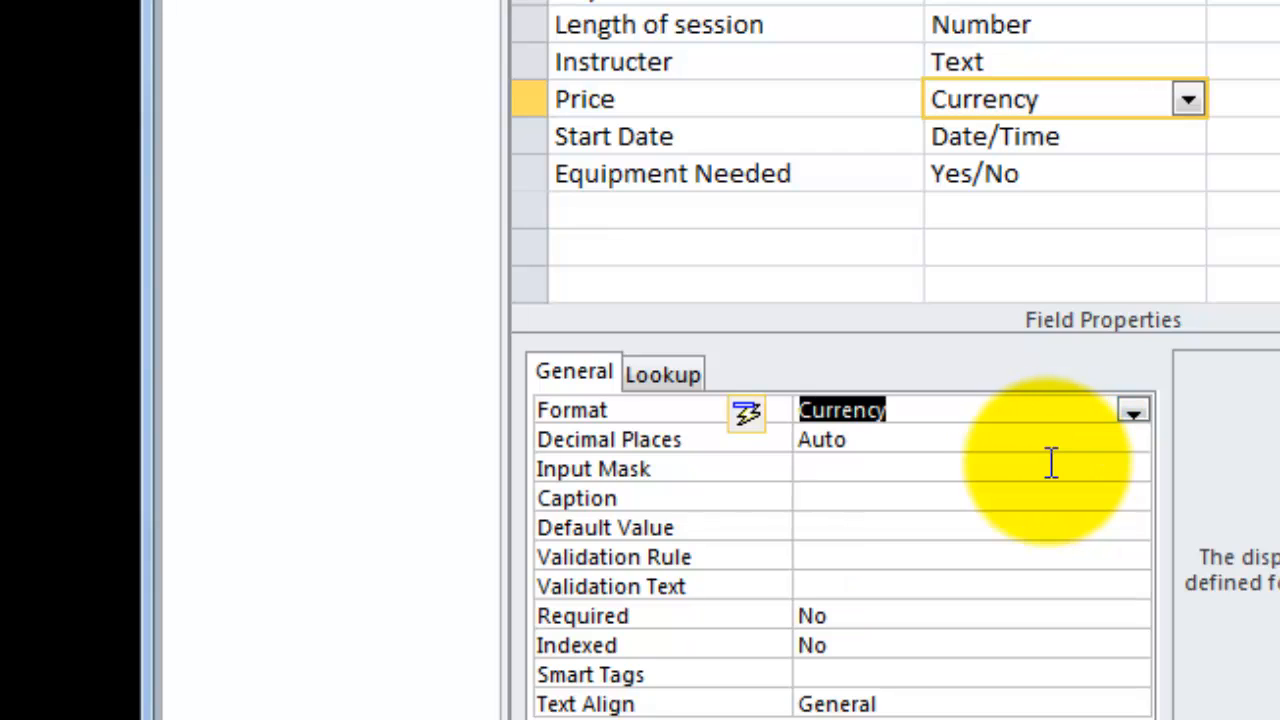
pyautogui.click(912, 440)
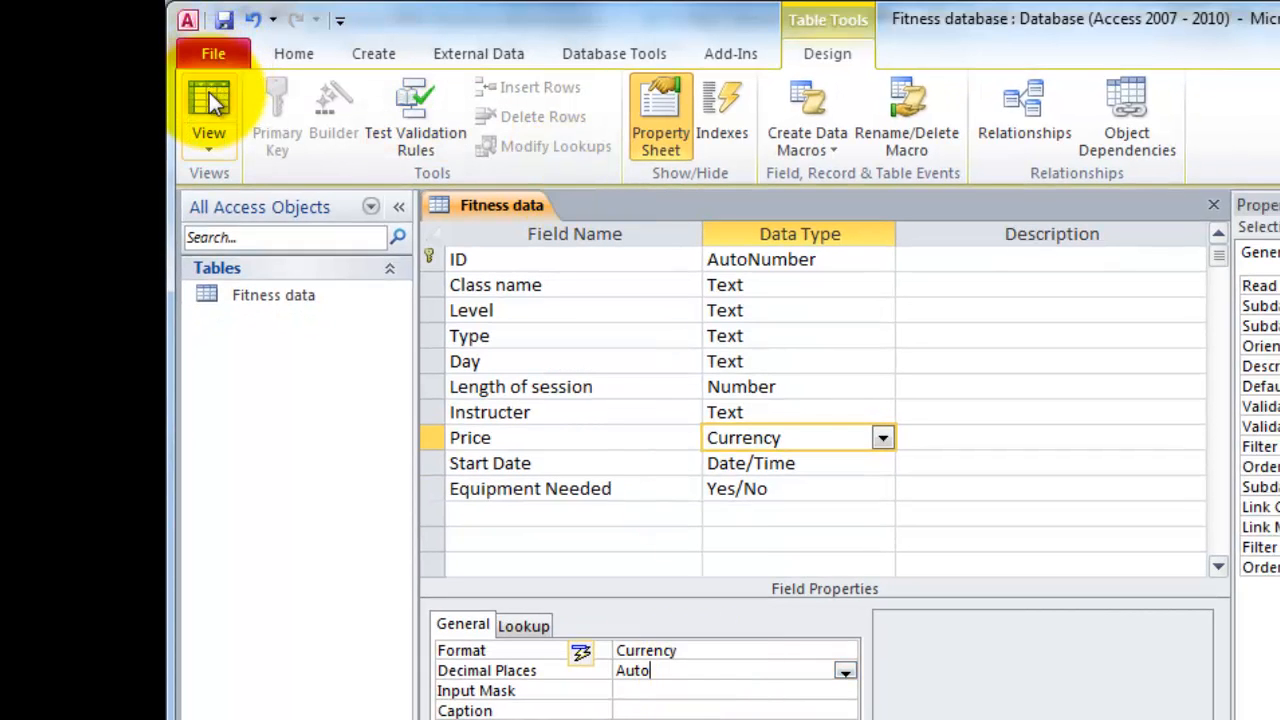
# - Save the table design and check the Price column in Datasheet view
pyautogui.click(225, 20)
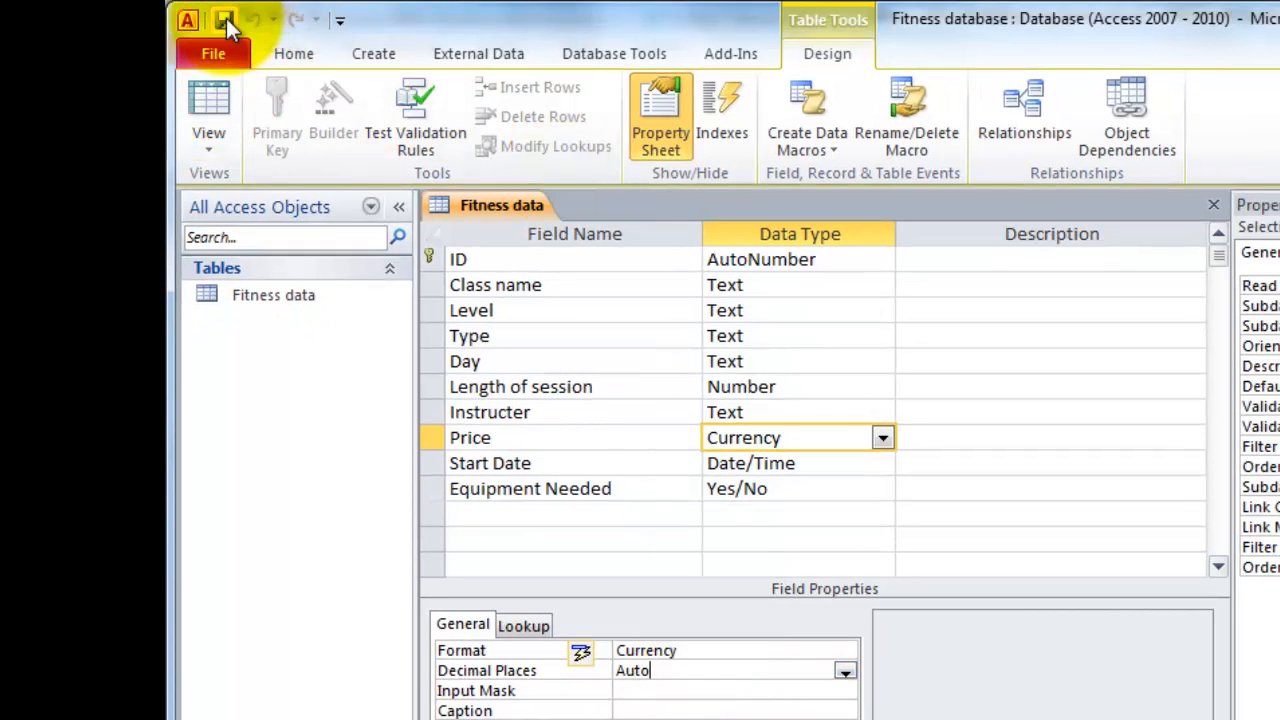
pyautogui.click(211, 105)
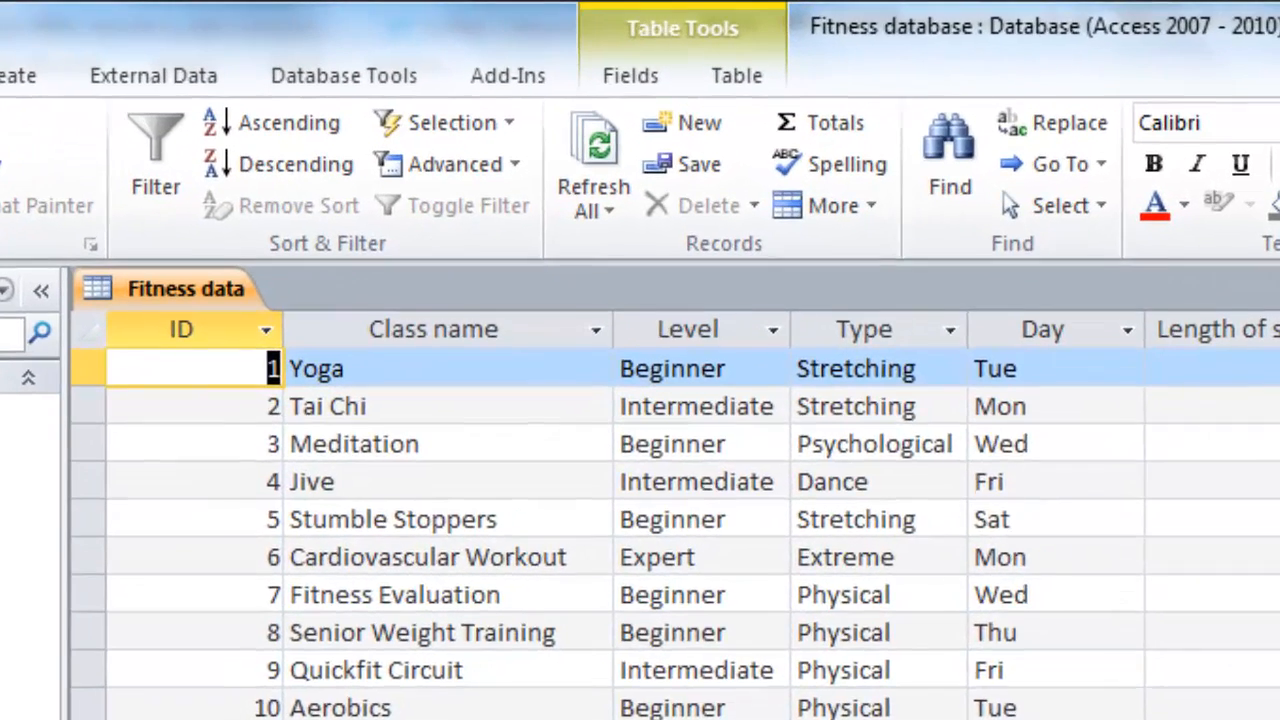
pyautogui.hscroll(2, 860, 450)
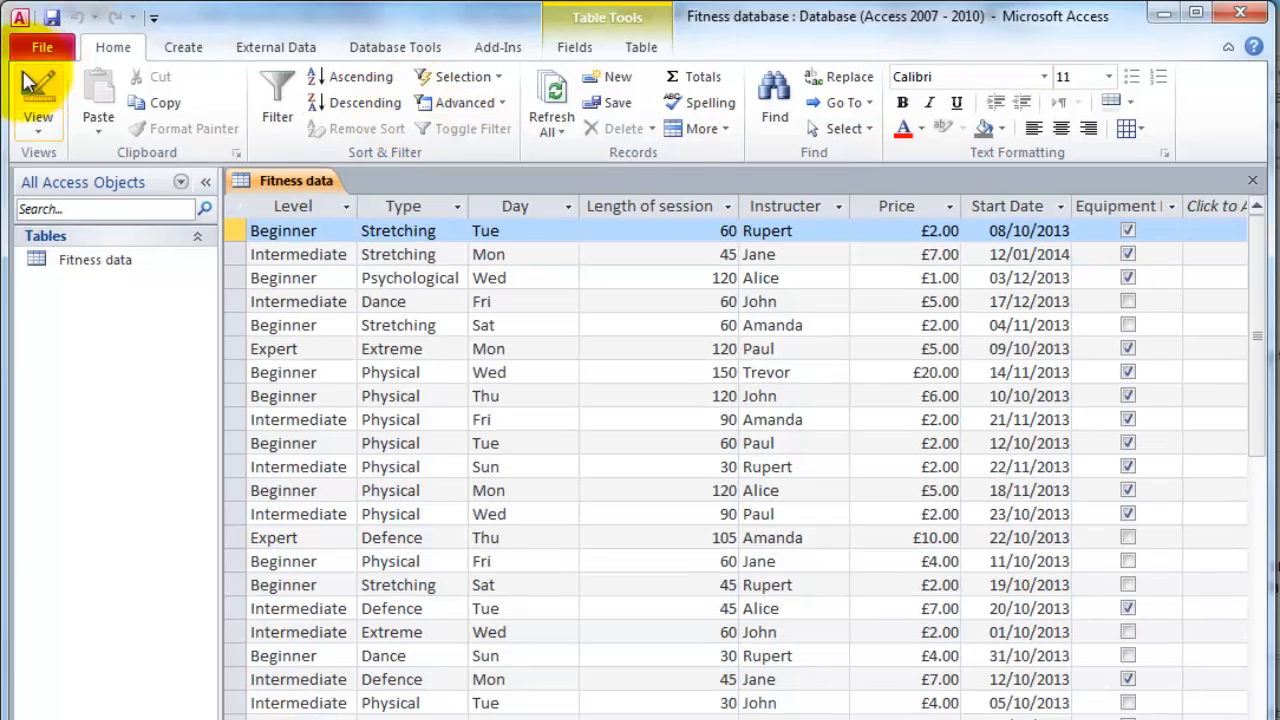
# - Return the table to Design view and set the Start Date field's format to Long Date
pyautogui.click(26, 80)
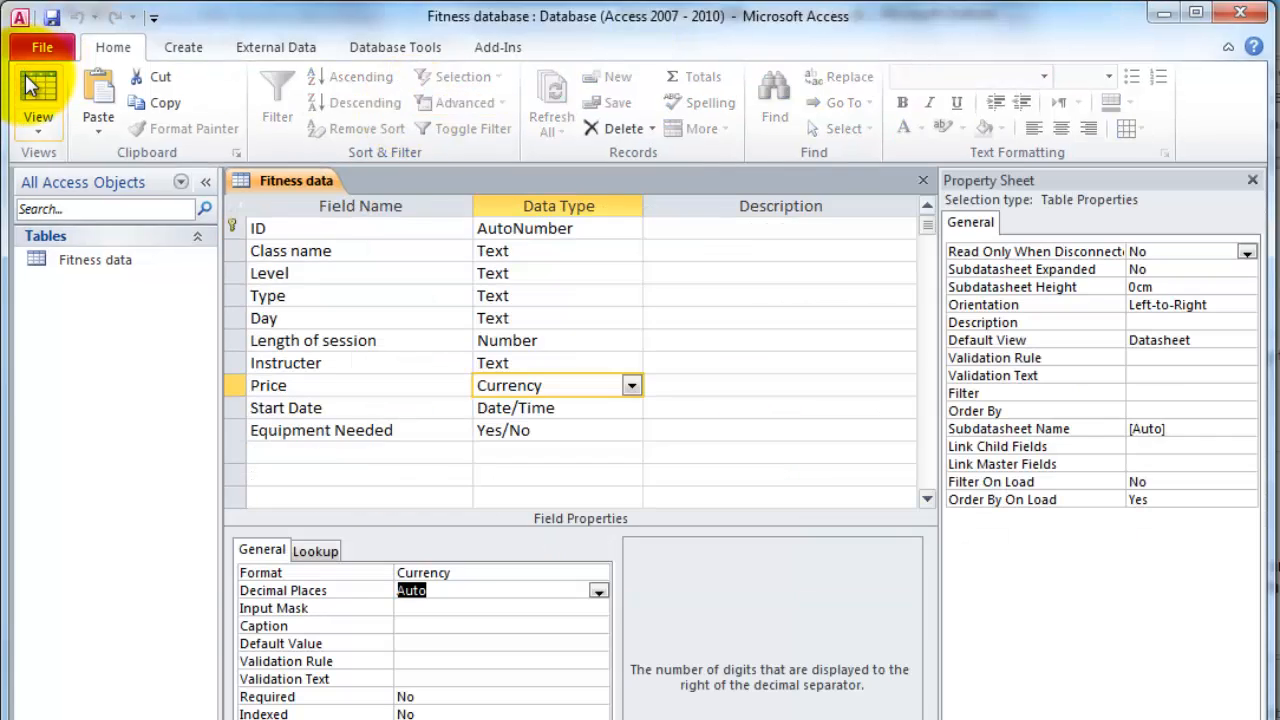
pyautogui.click(572, 405)
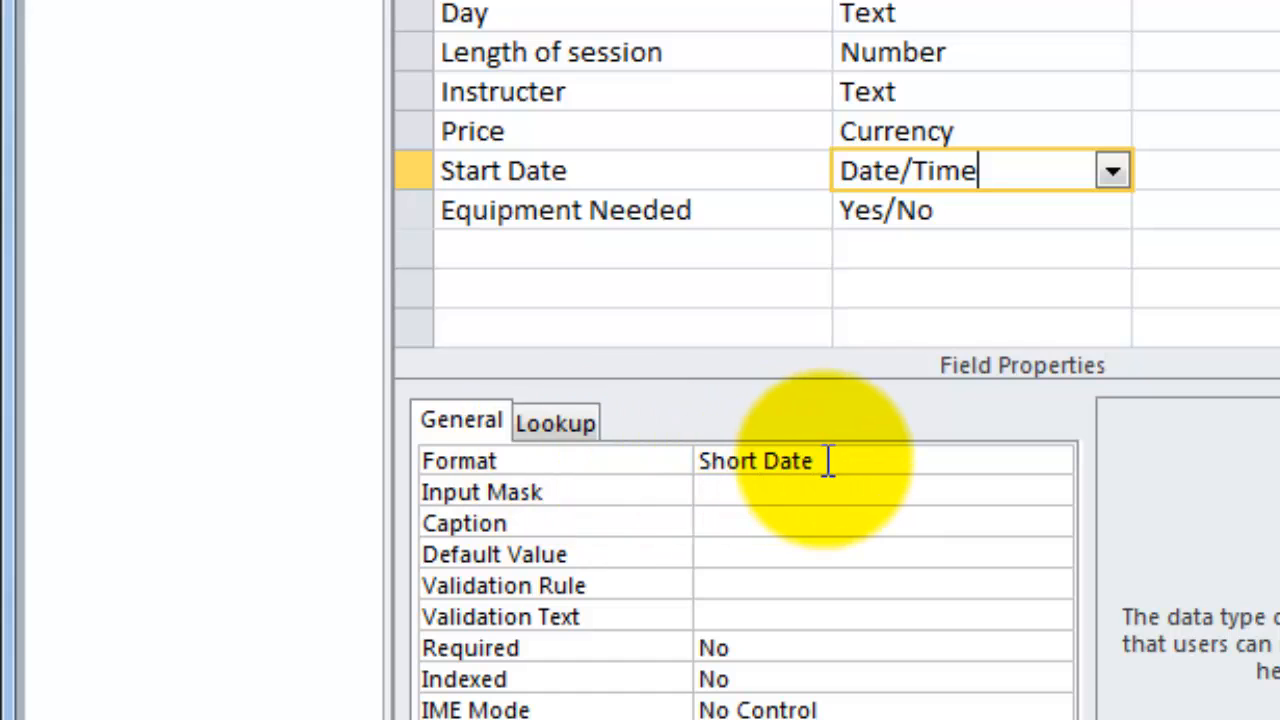
pyautogui.click(828, 461)
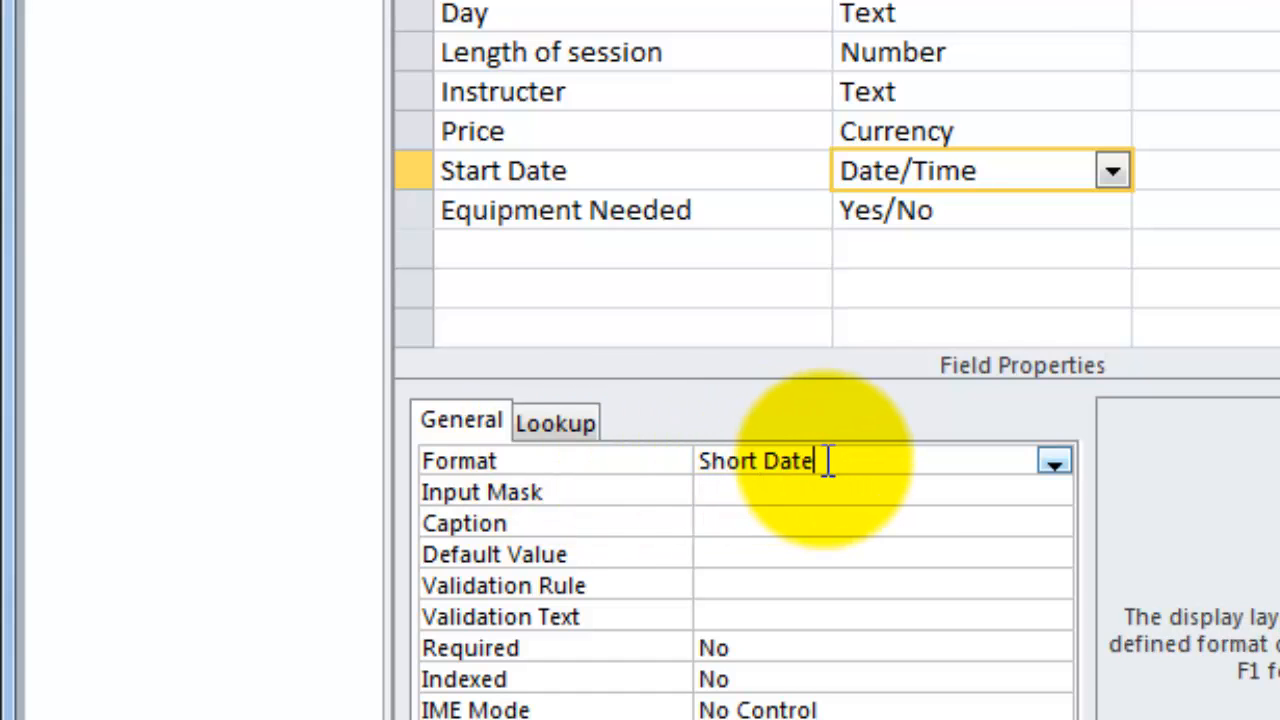
pyautogui.click(1053, 463)
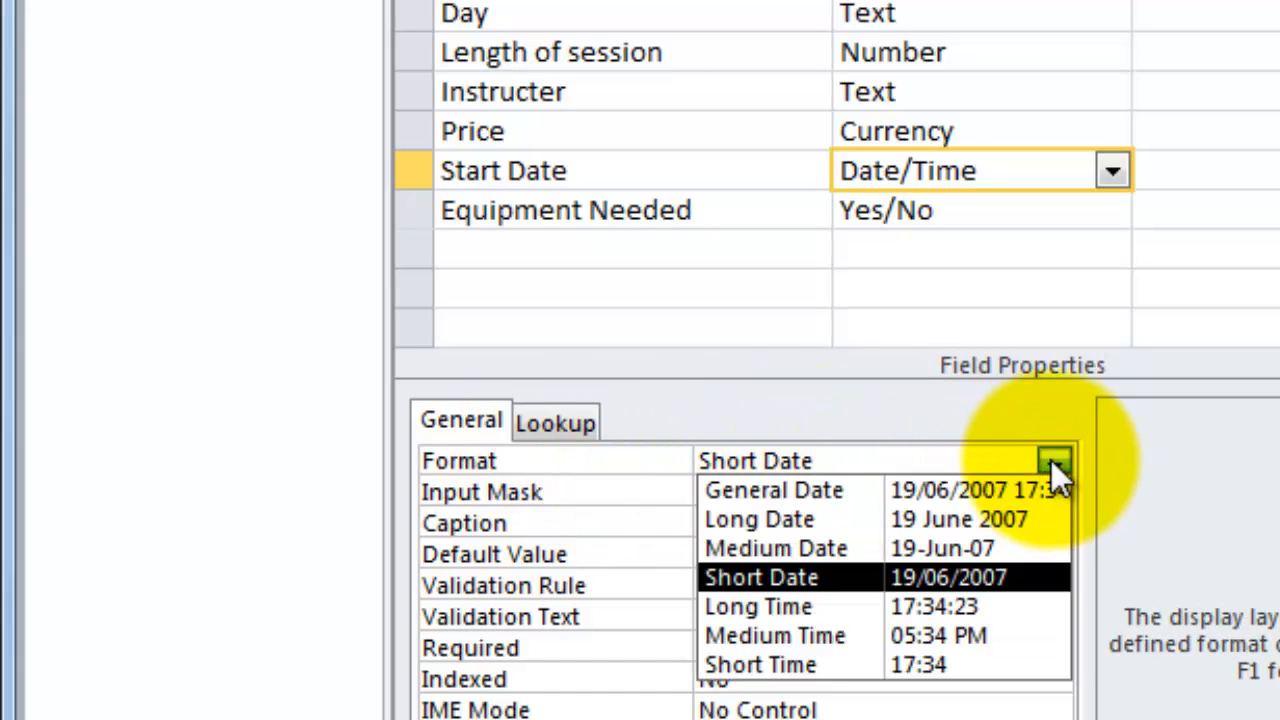
pyautogui.click(997, 520)
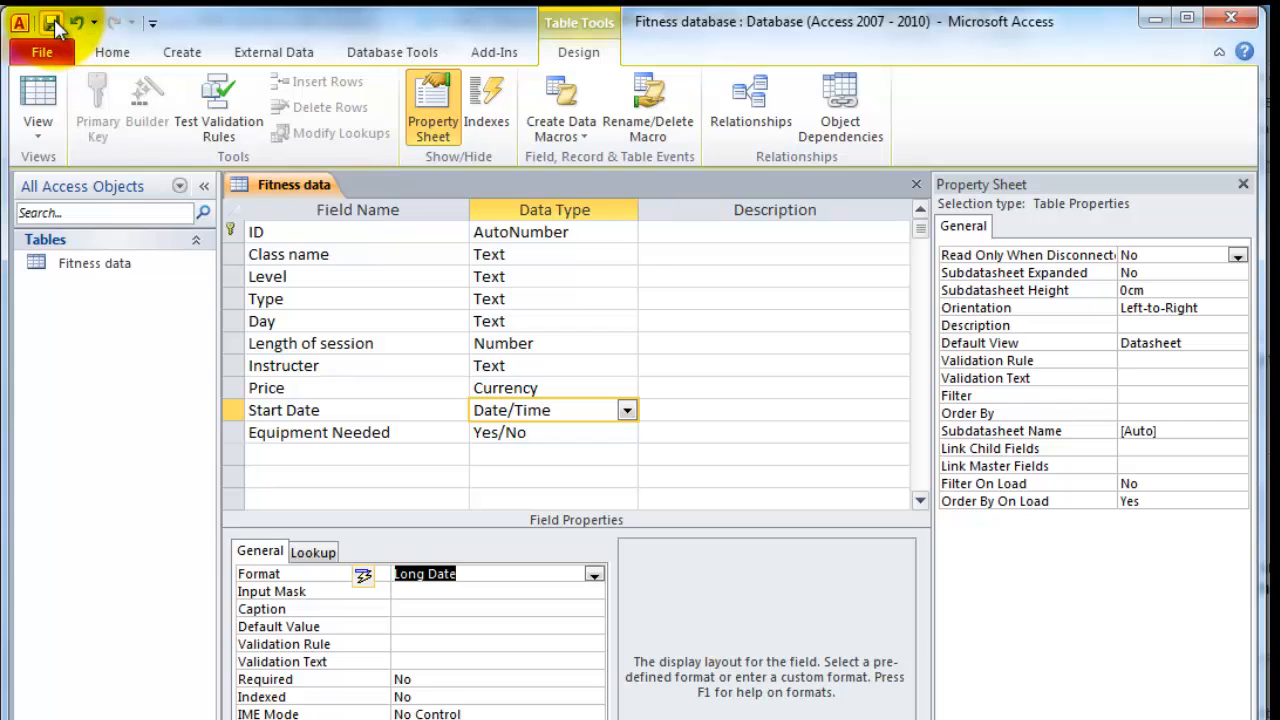
# - Show the table in Datasheet view and widen the Start Date column enough to display the full dates
pyautogui.click(38, 98)
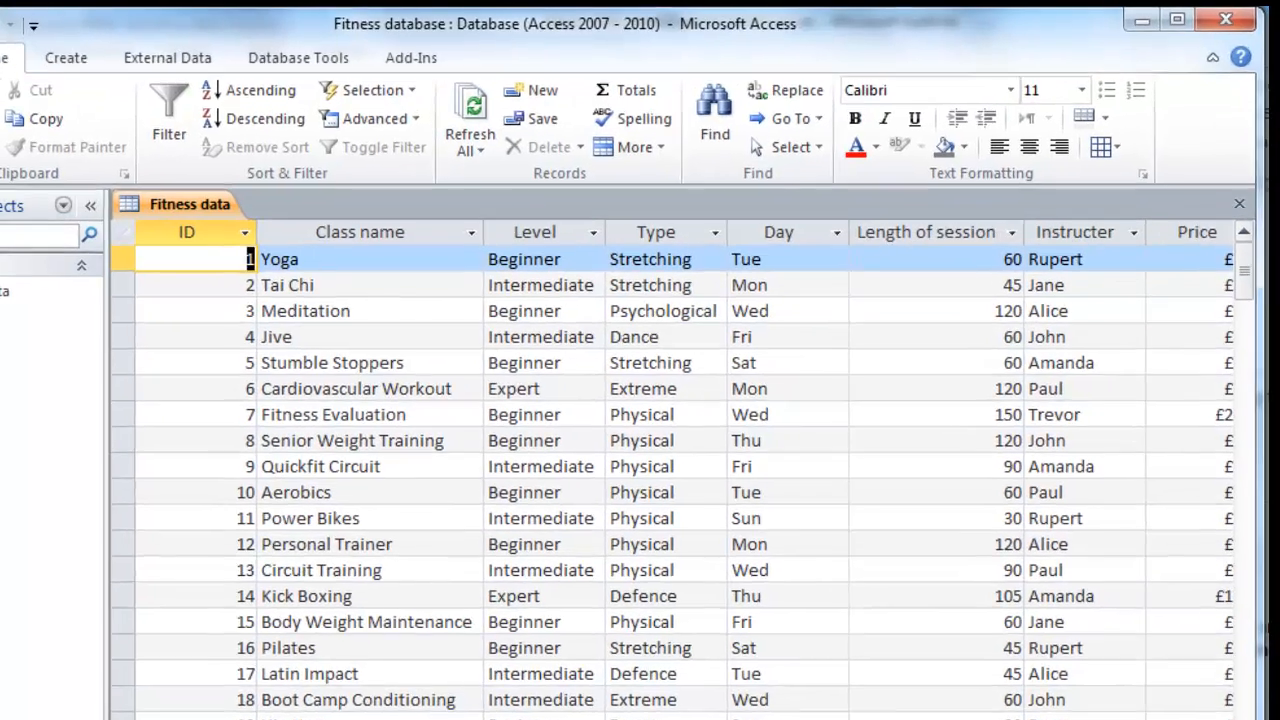
pyautogui.hscroll(5, 640, 520)
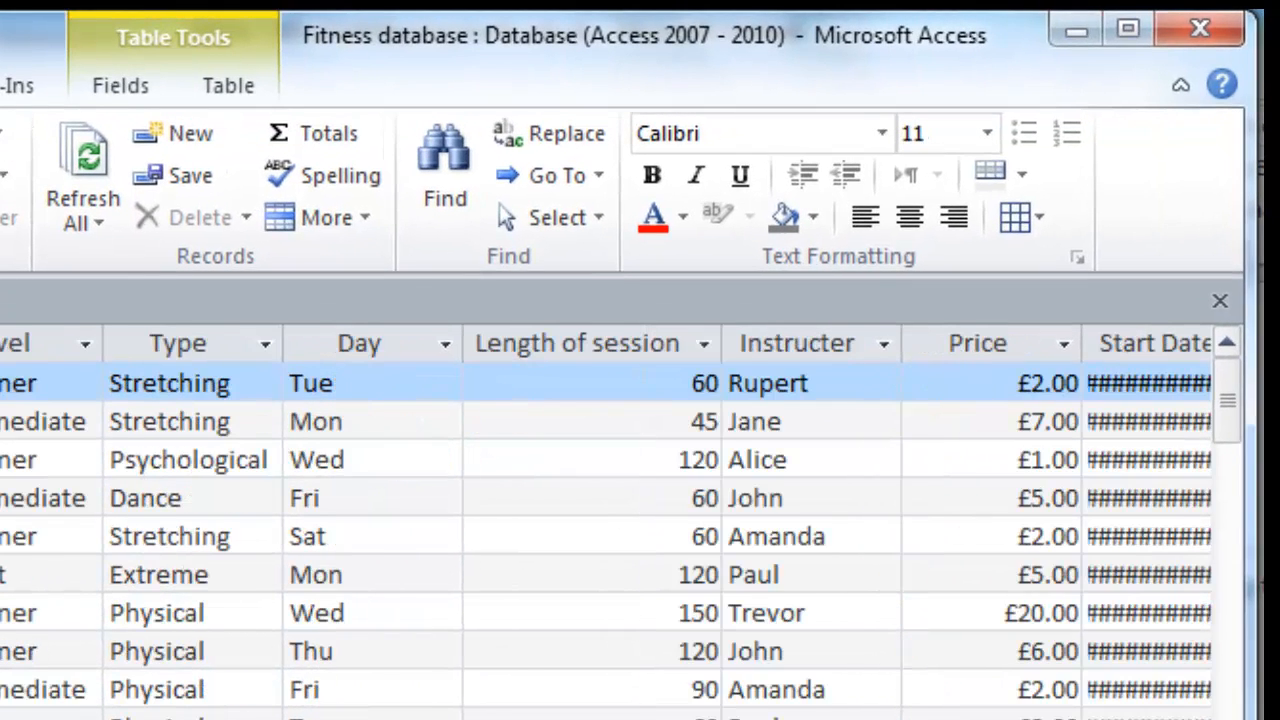
pyautogui.hscroll(3, 640, 520)
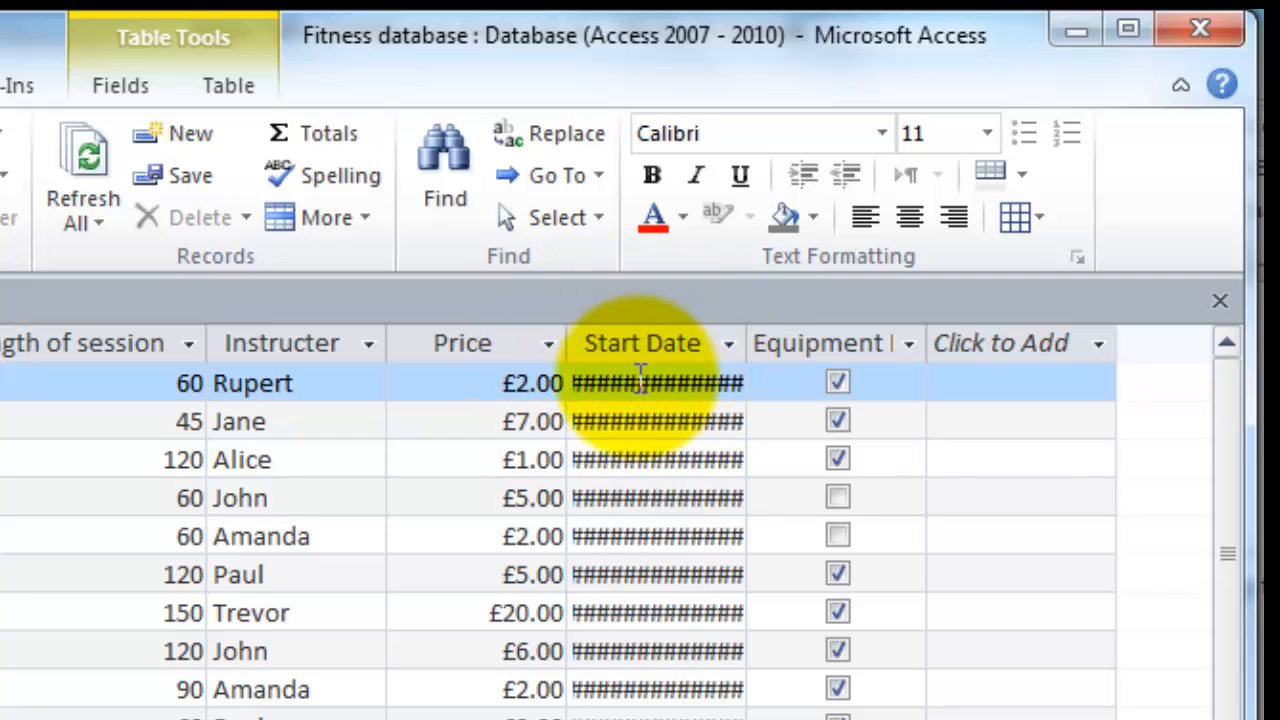
pyautogui.moveTo(751, 346); pyautogui.dragTo(810, 343)
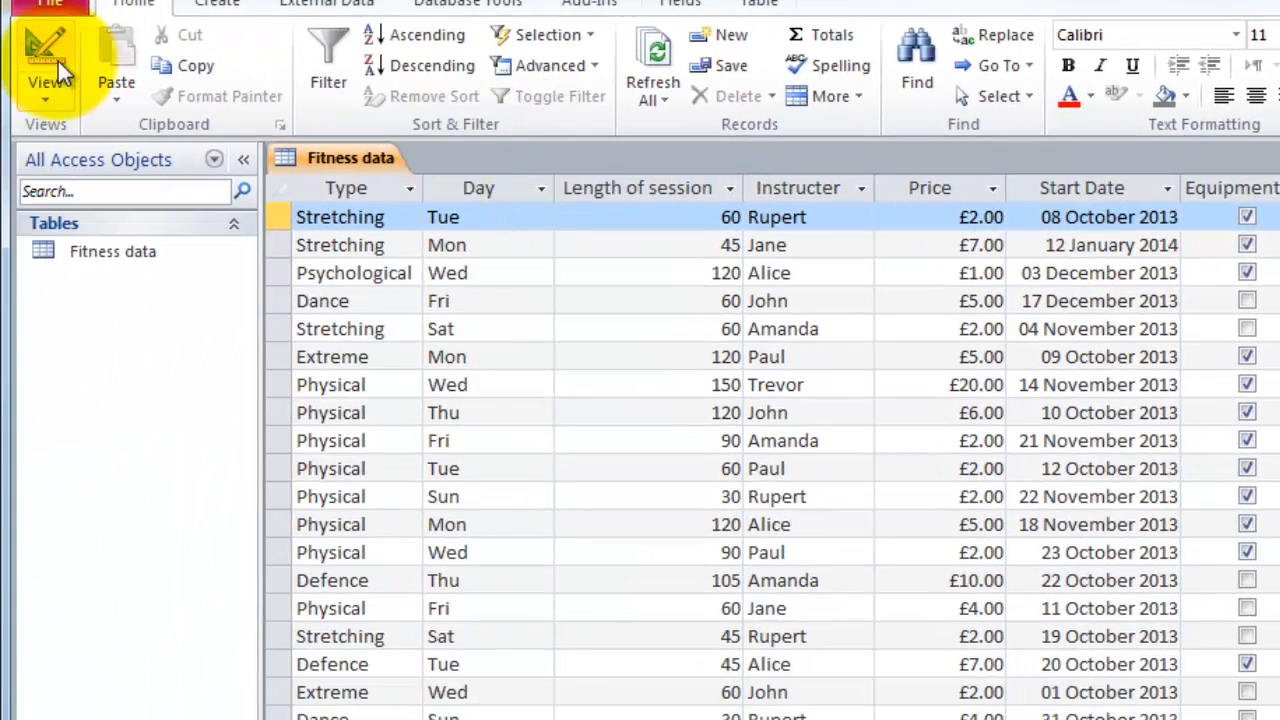
# - Set the Start Date field's format to Medium Date in Design view and check the column in Datasheet view
pyautogui.click(45, 50)
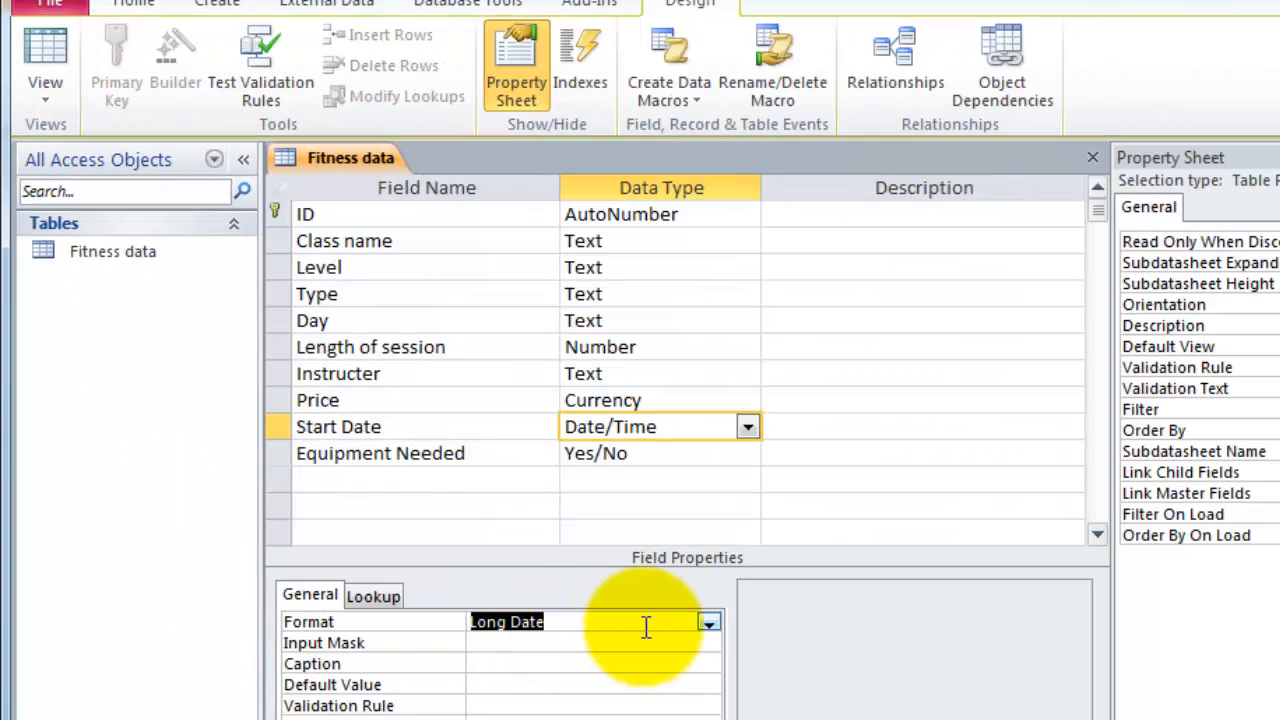
pyautogui.click(715, 622)
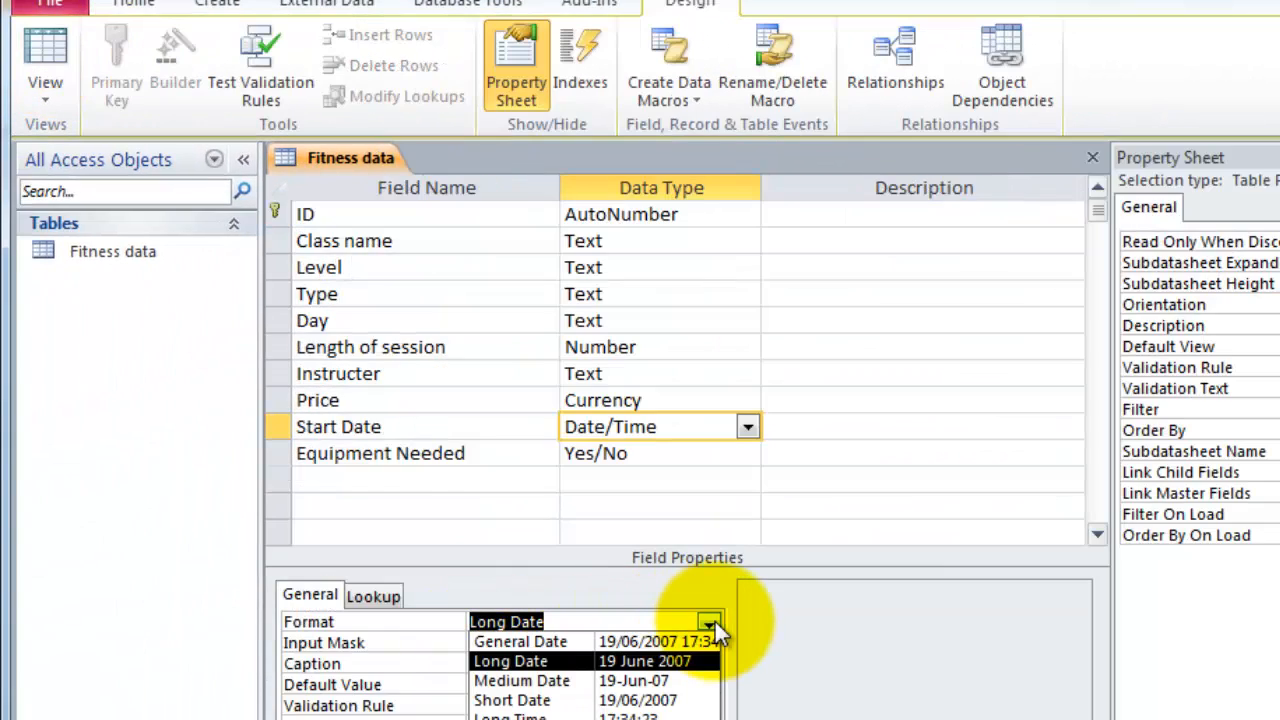
pyautogui.click(671, 680)
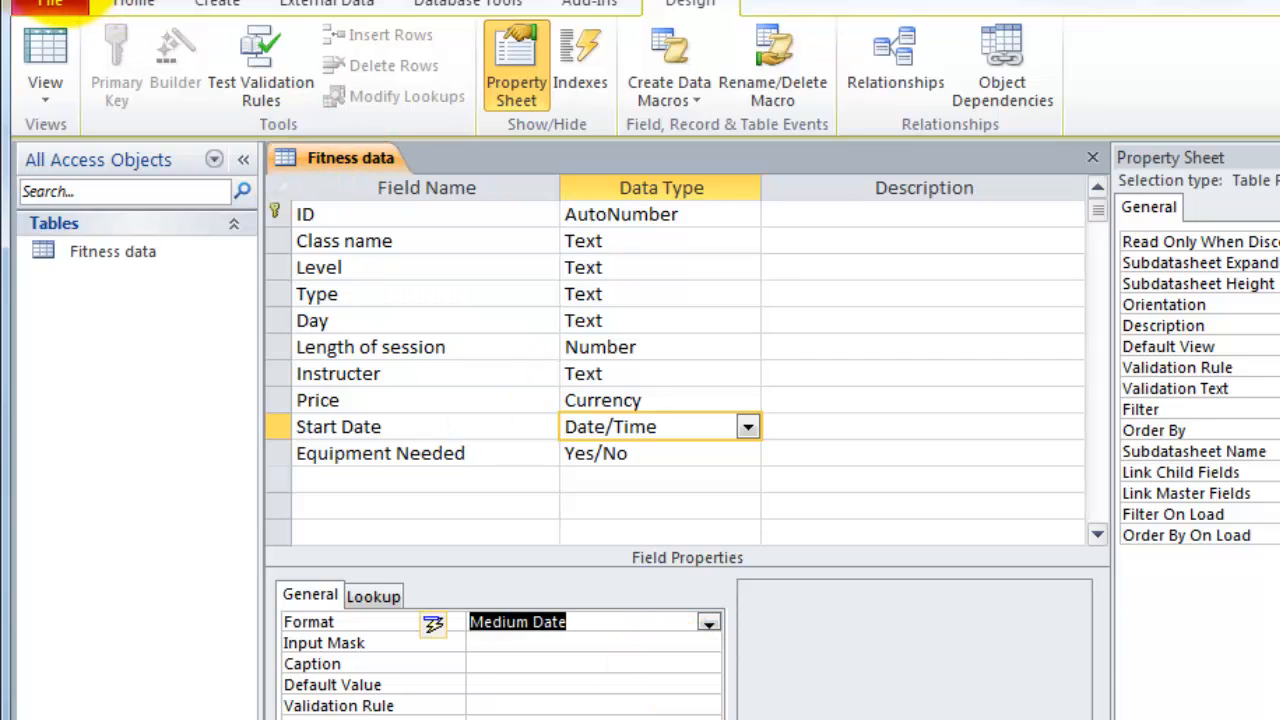
pyautogui.click(45, 50)
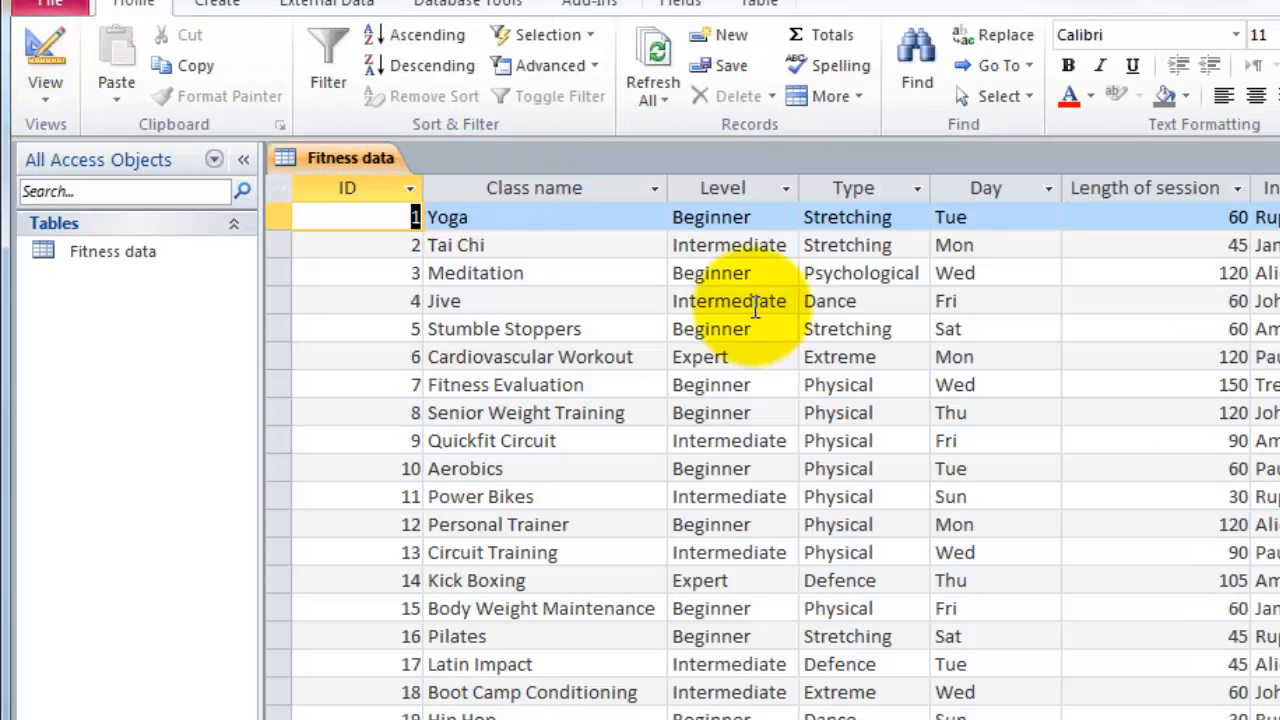
pyautogui.press('End')
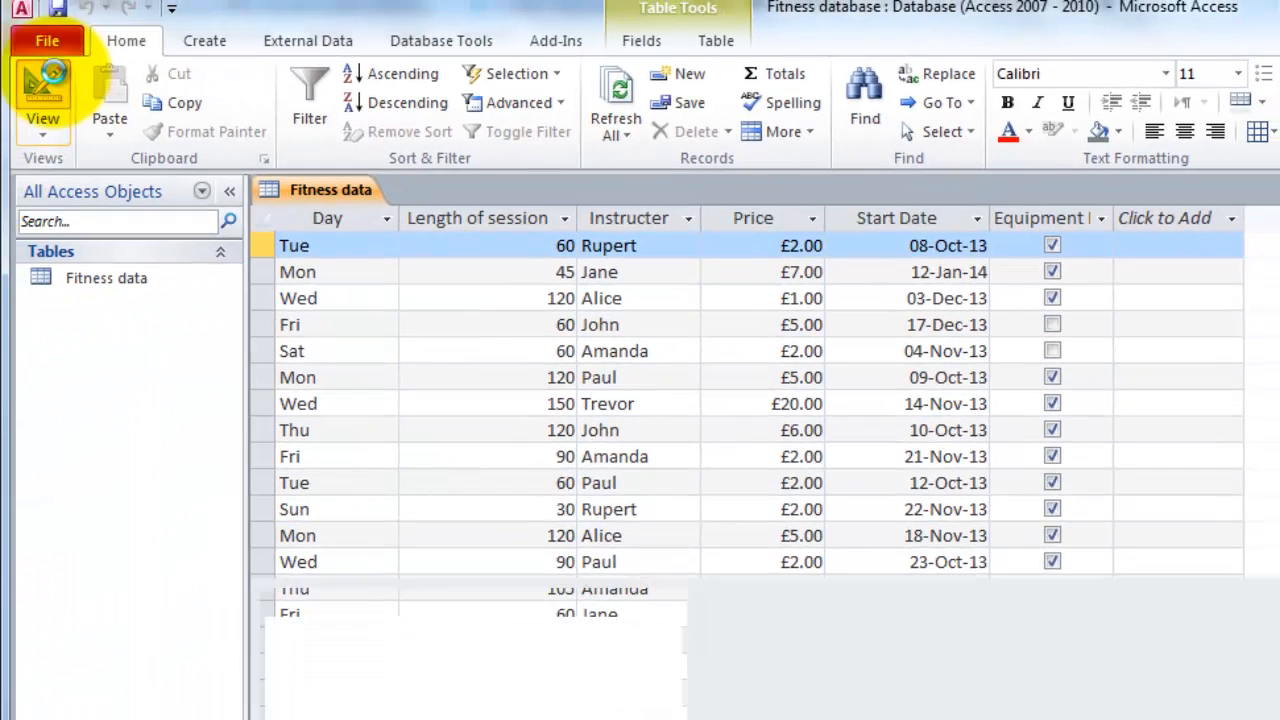
# - Return the table to Design view and set the Equipment Needed field's lookup Display Control to Text Box
pyautogui.click(55, 72)
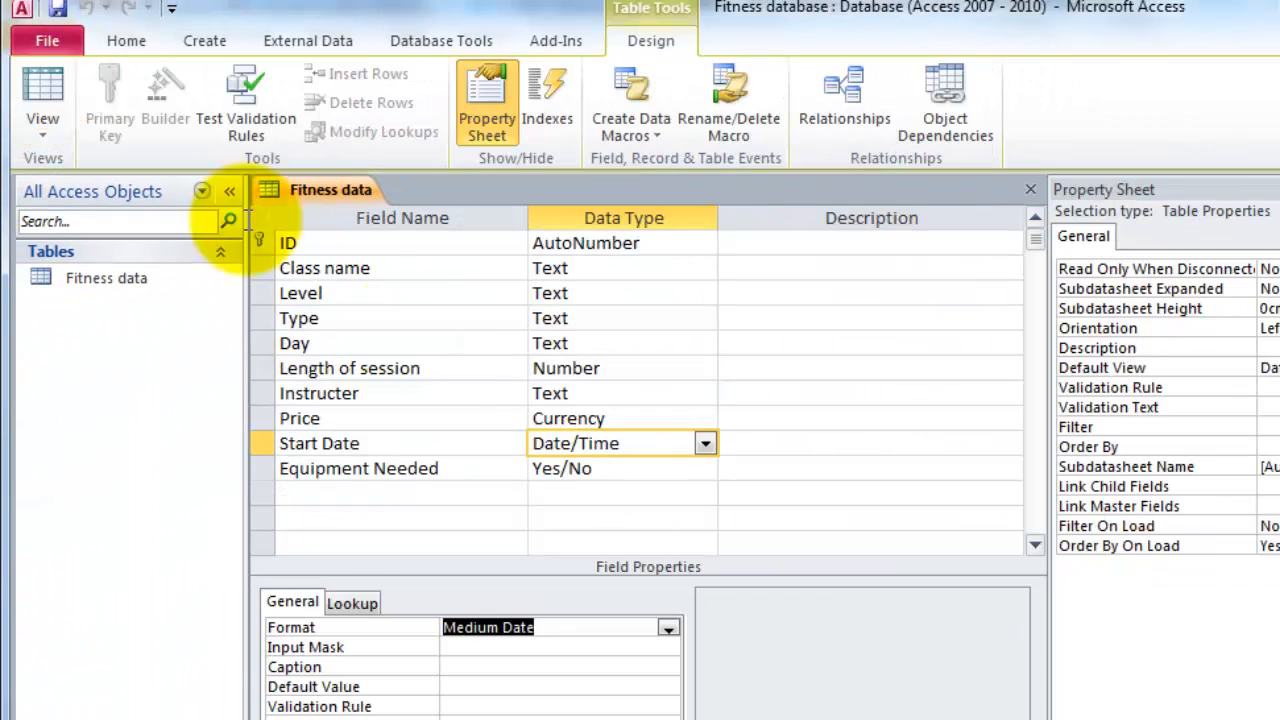
pyautogui.click(636, 470)
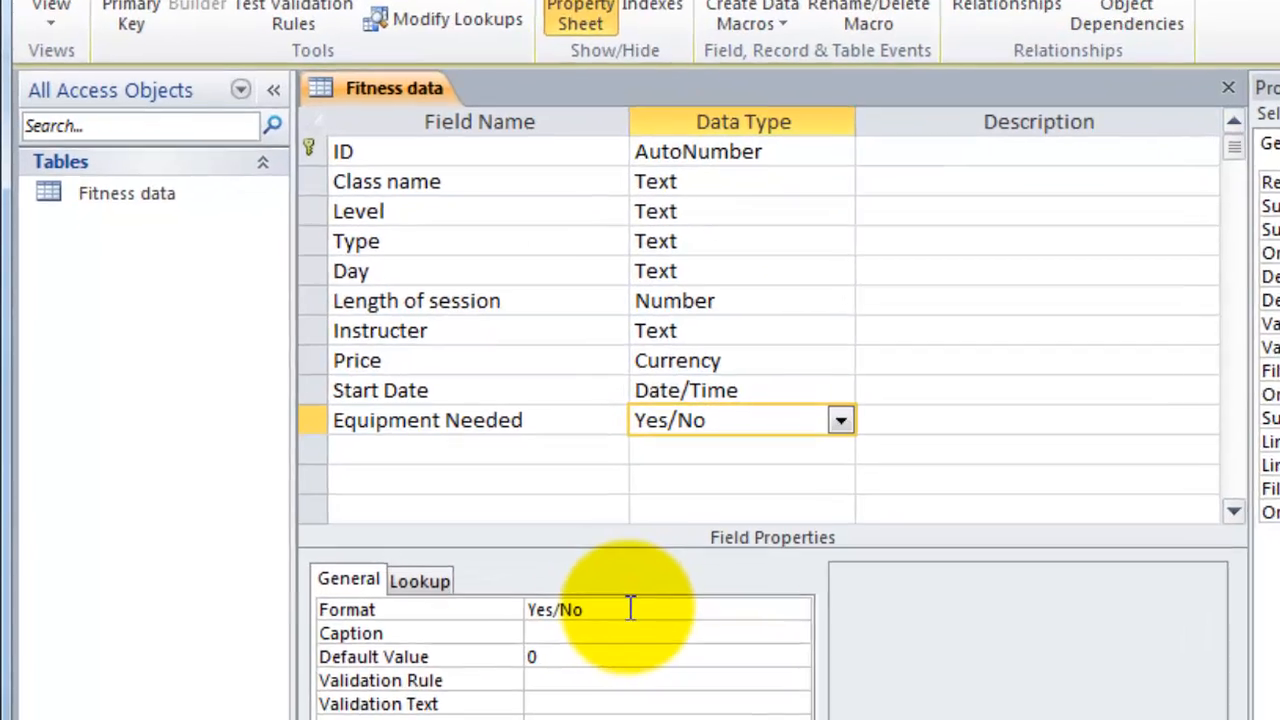
pyautogui.click(540, 627)
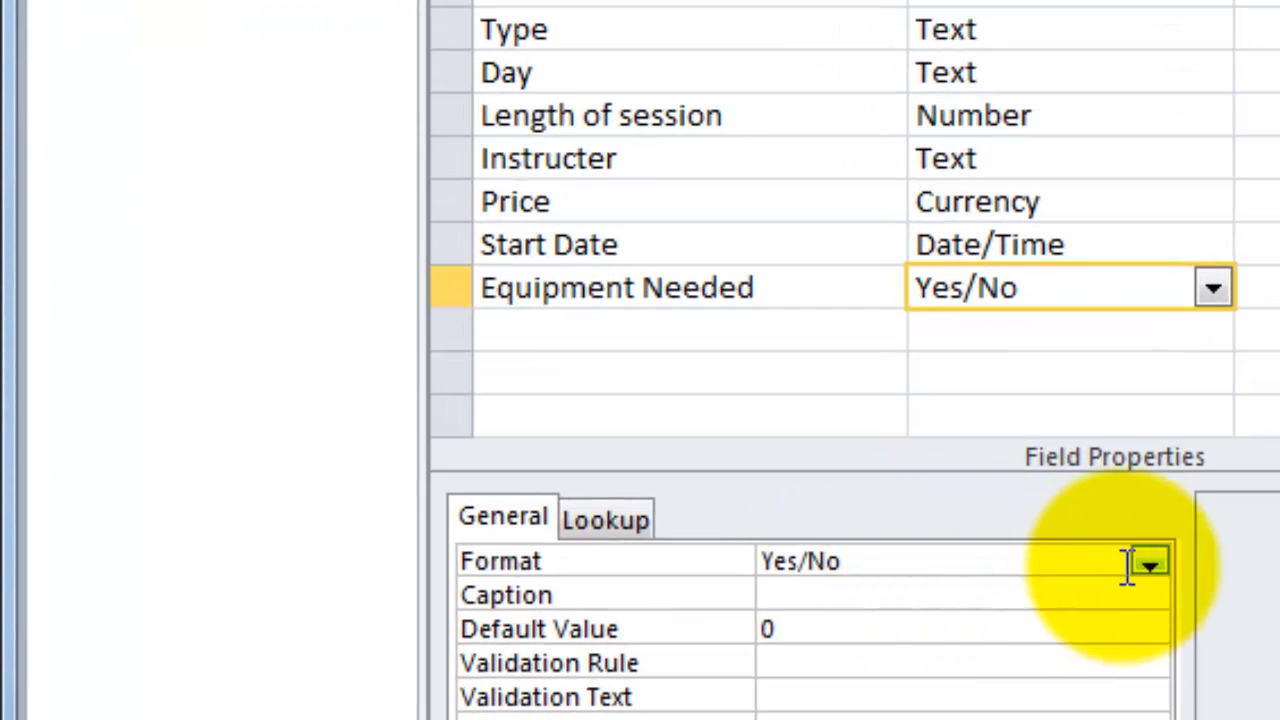
pyautogui.click(596, 528)
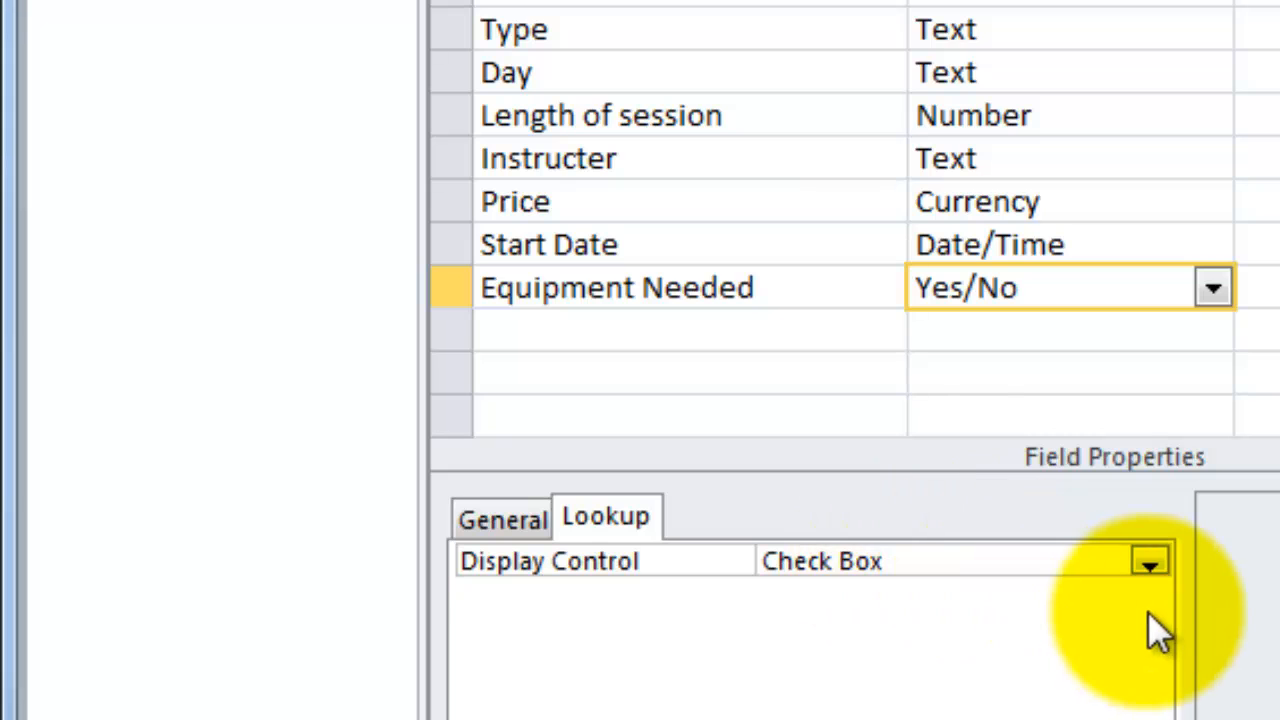
pyautogui.click(1150, 566)
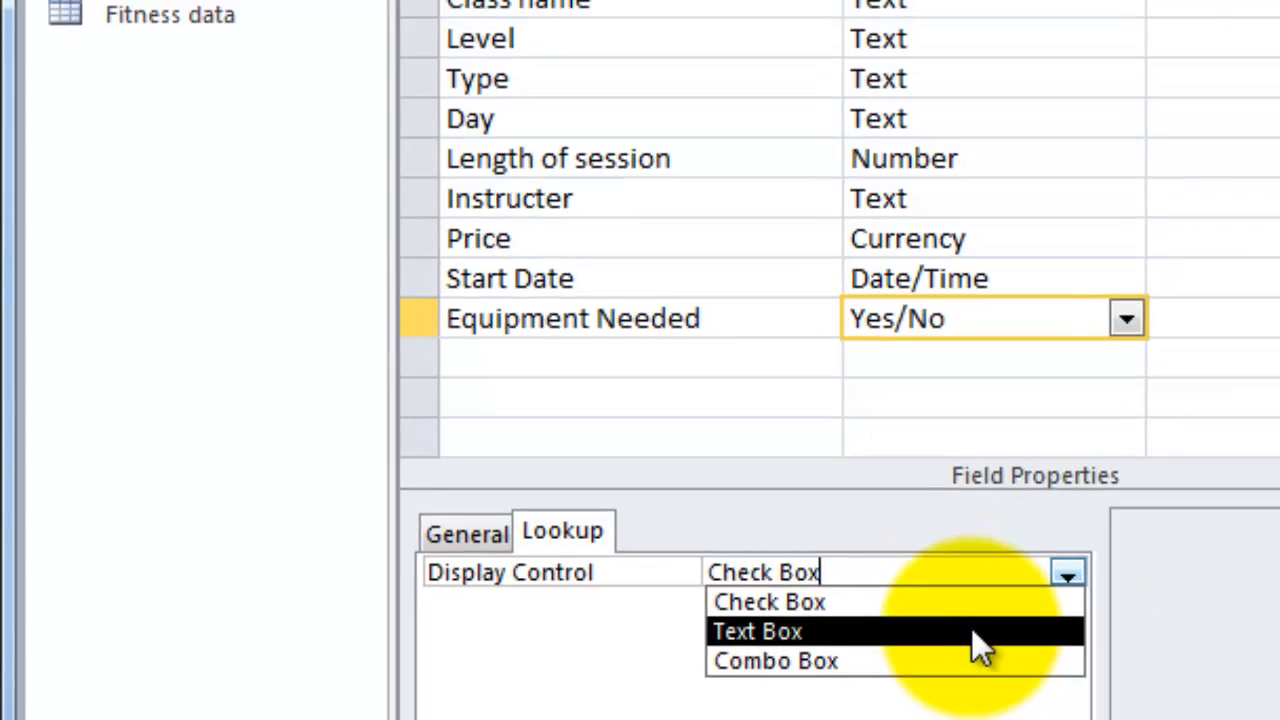
pyautogui.click(1048, 626)
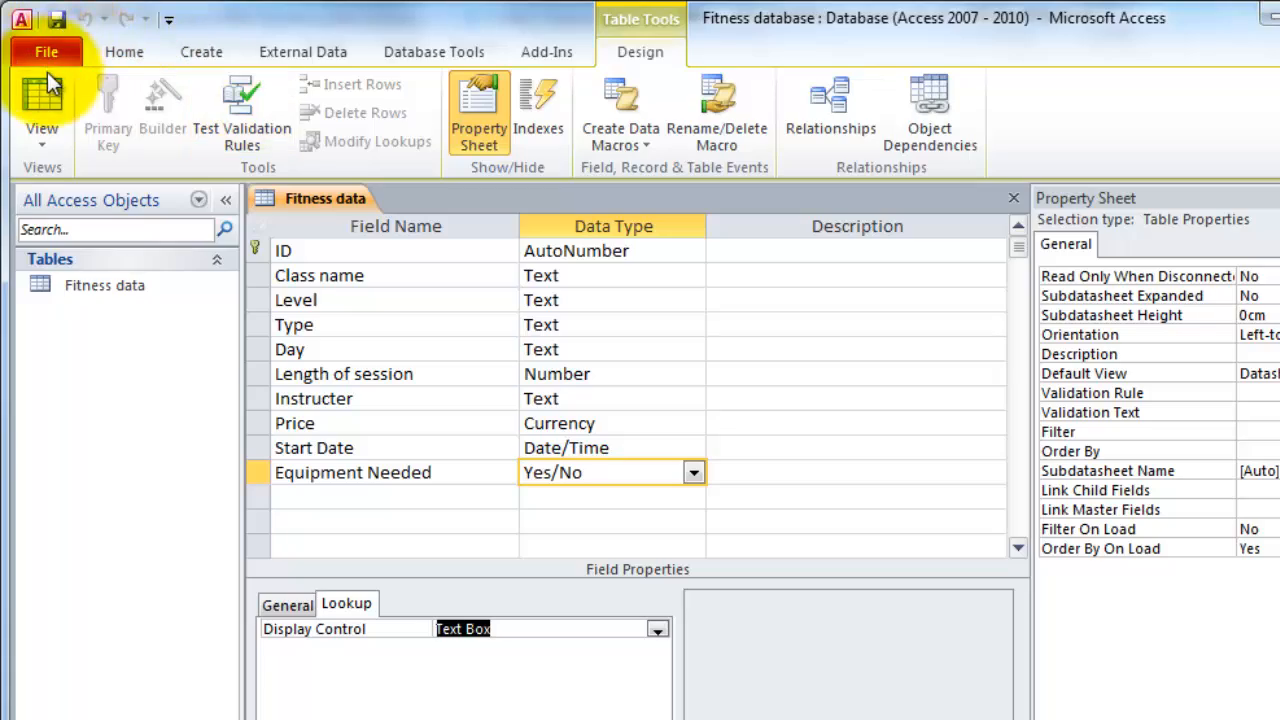
# - Show the table in Datasheet view and check how the Equipment Needed column displays its values
pyautogui.click(42, 110)
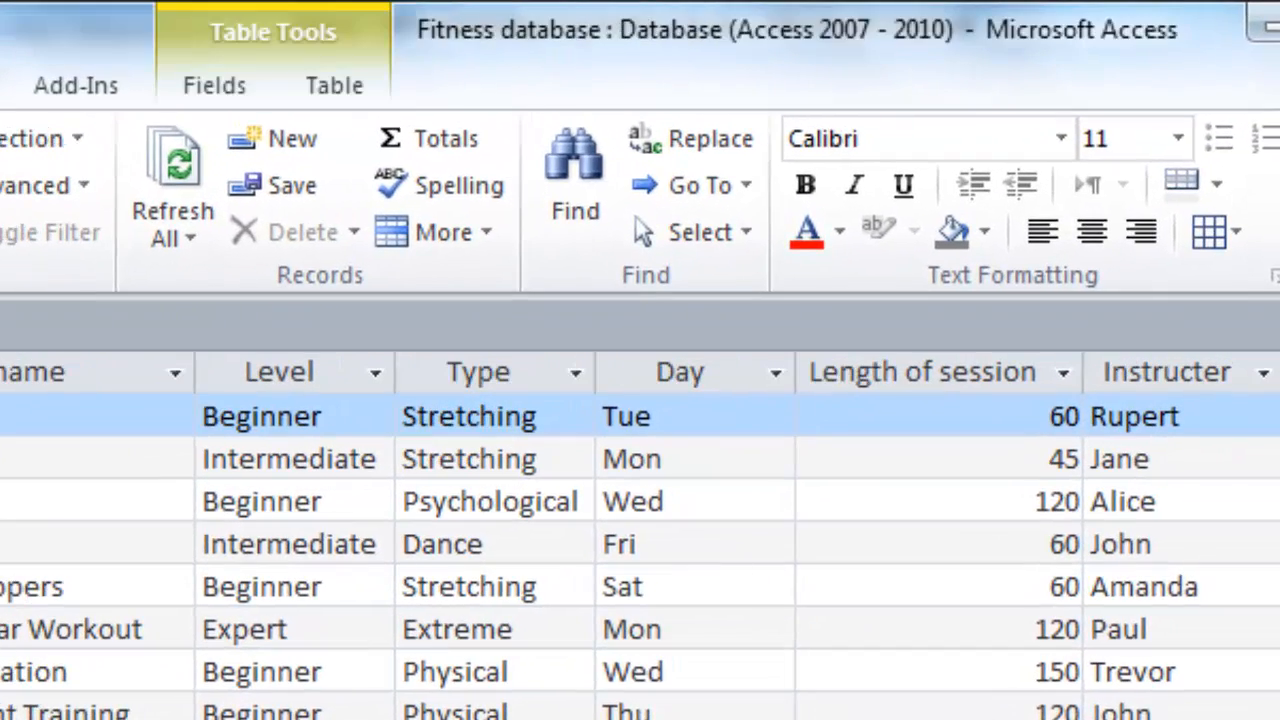
pyautogui.hscroll(4, 640, 535)
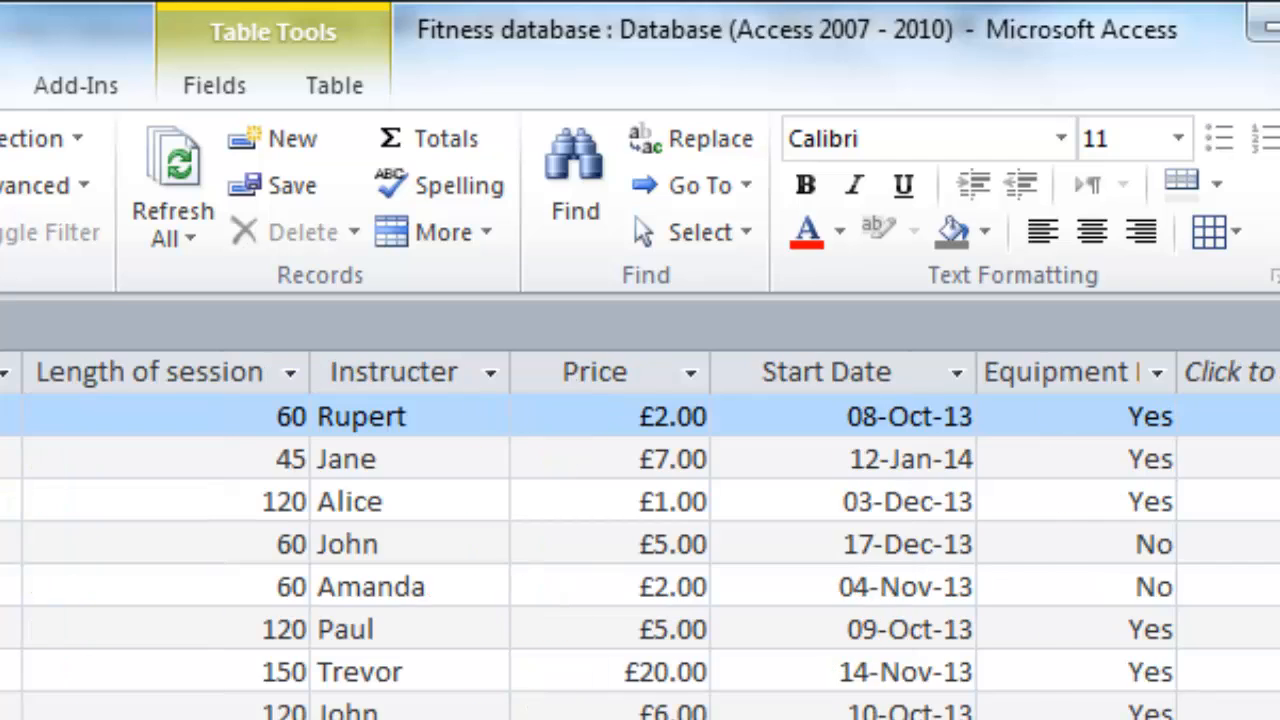
pyautogui.hscroll(2, 640, 535)
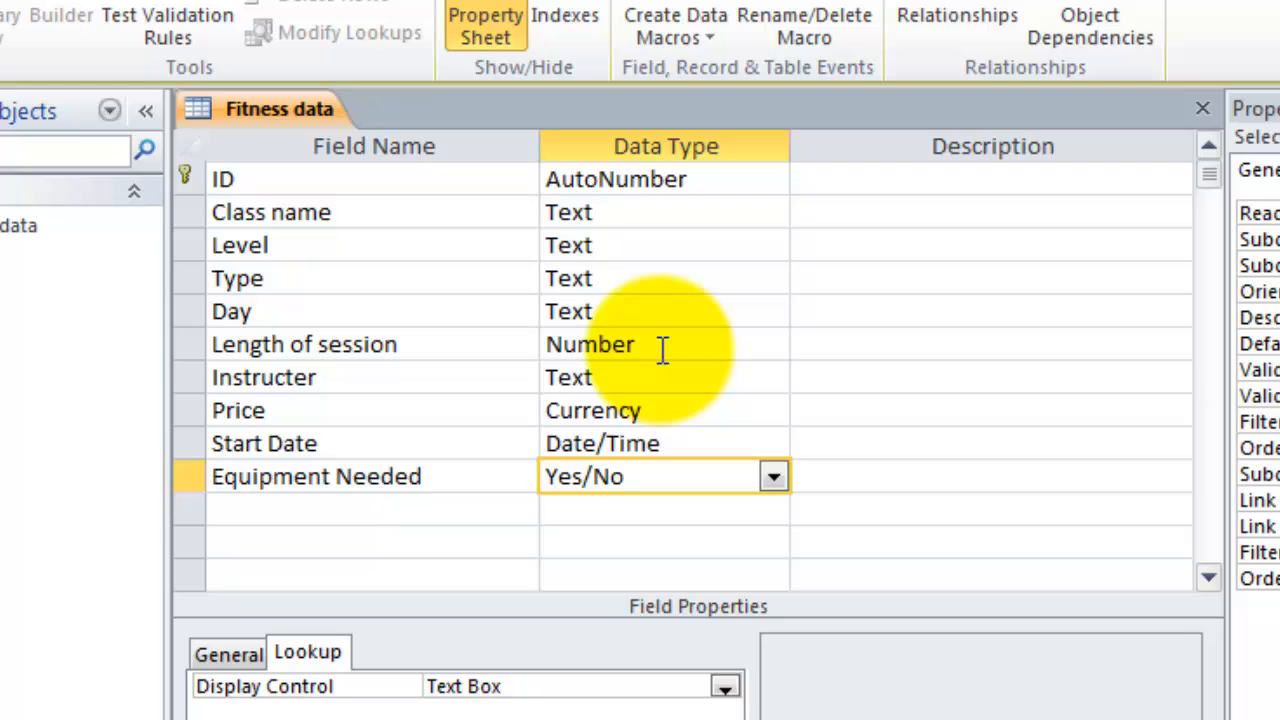
# - Select the Length of session field in the table design and open its Format property for editing
pyautogui.click(662, 349)
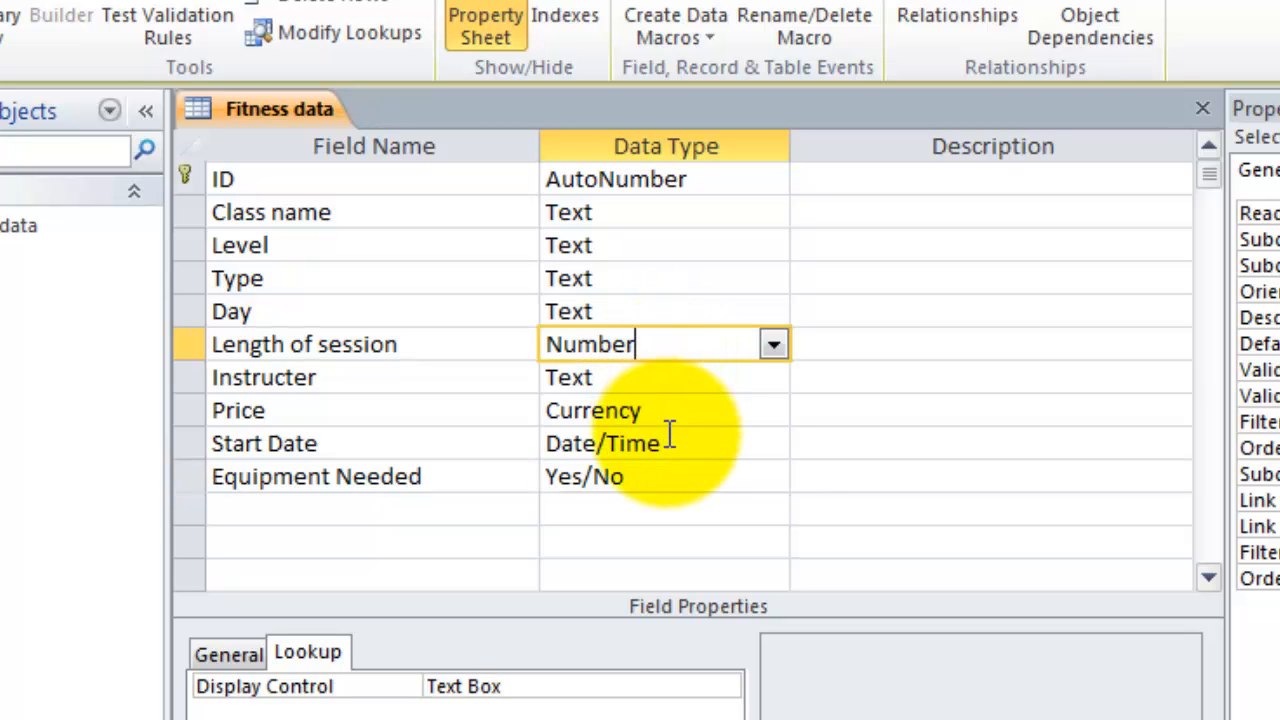
pyautogui.click(668, 443)
pyautogui.click(669, 346)
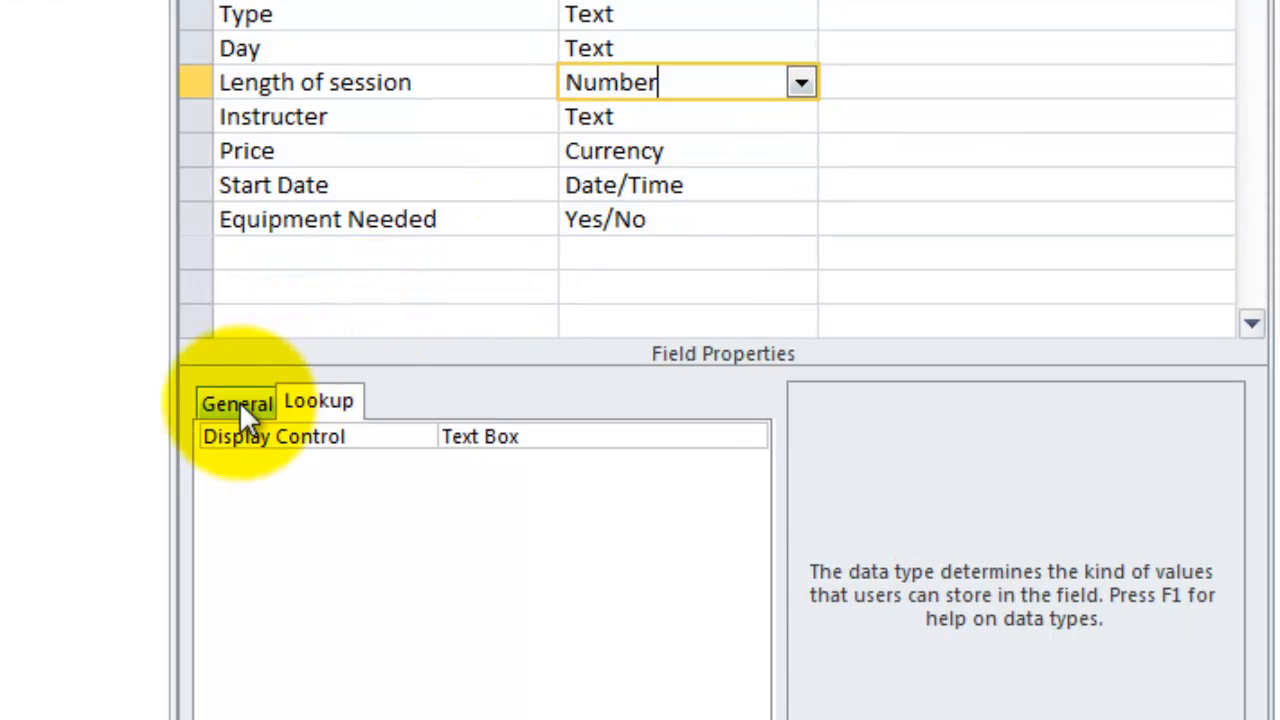
pyautogui.click(239, 401)
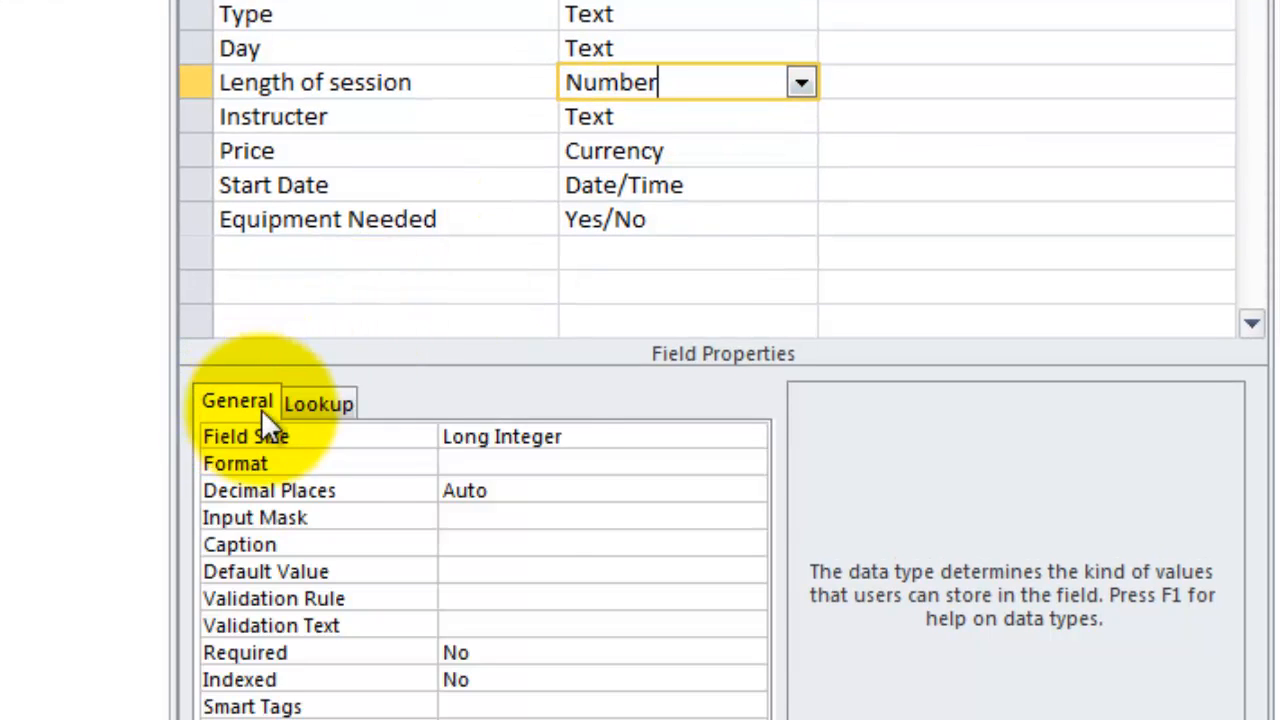
pyautogui.click(611, 460)
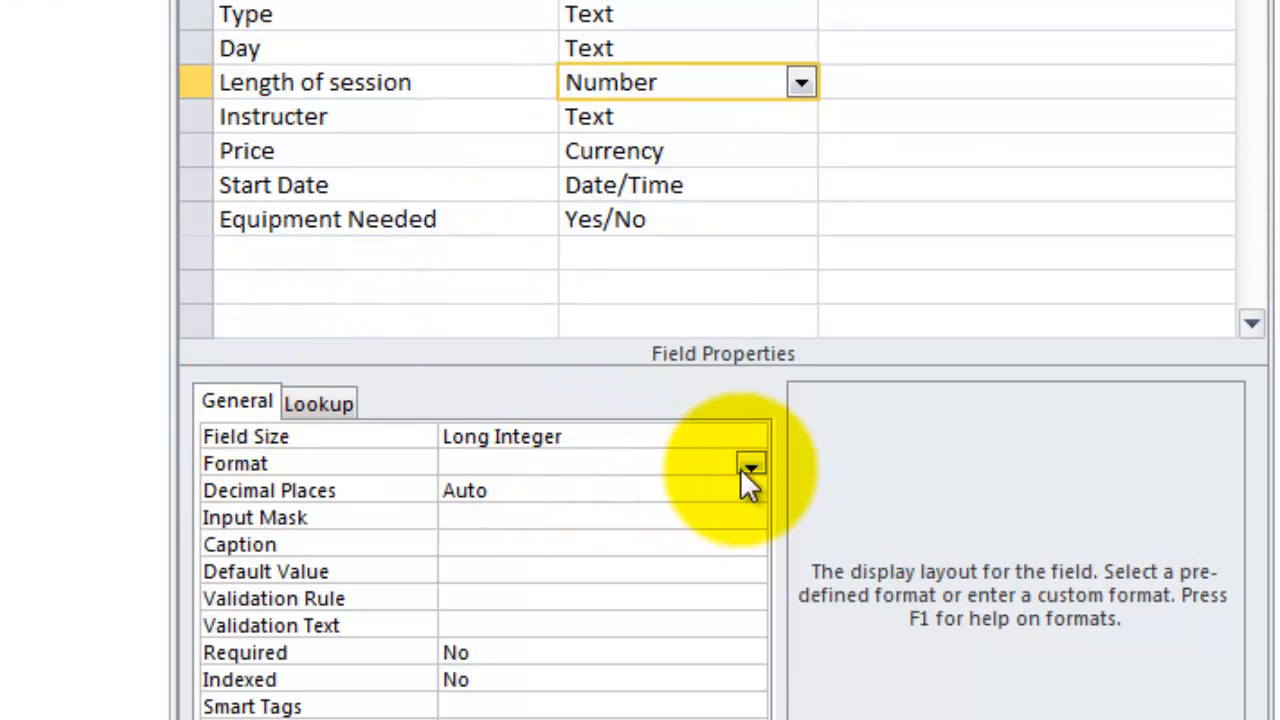